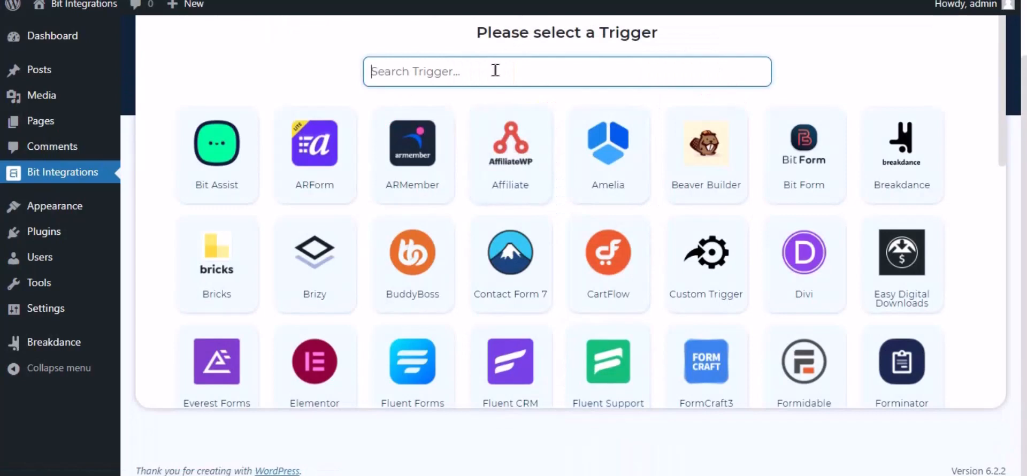
Search 'break' in the trigger list and pick Breakdance as the trigger app
type("break")
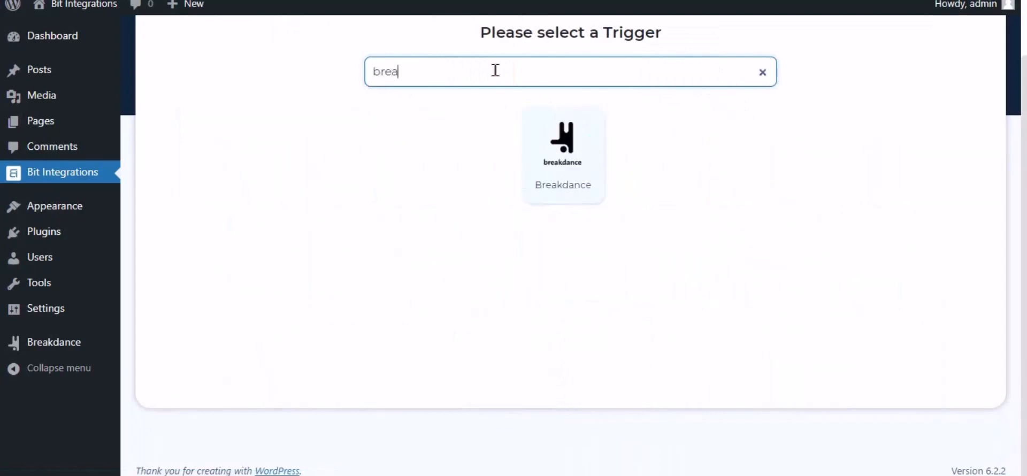
left_click(570, 169)
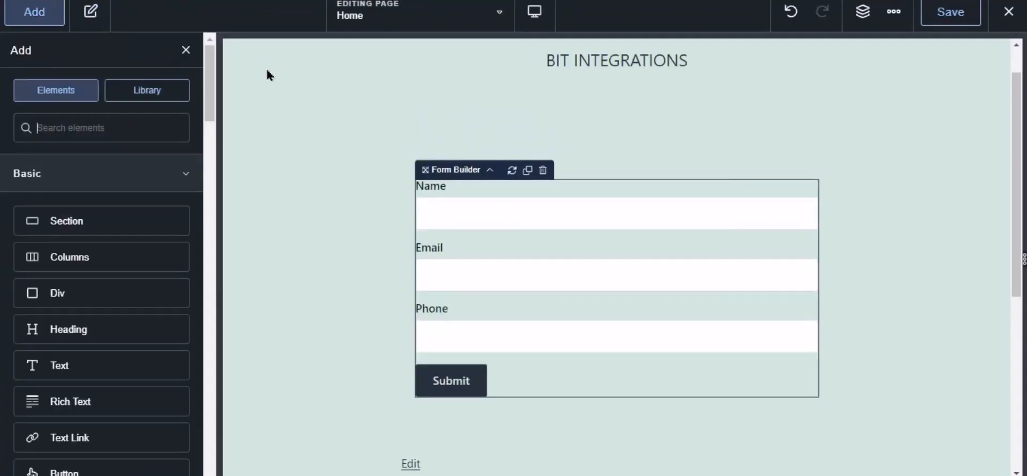
Add Bit Integrations Pro to the Home page form's Actions After Submission and save the page
left_click(509, 222)
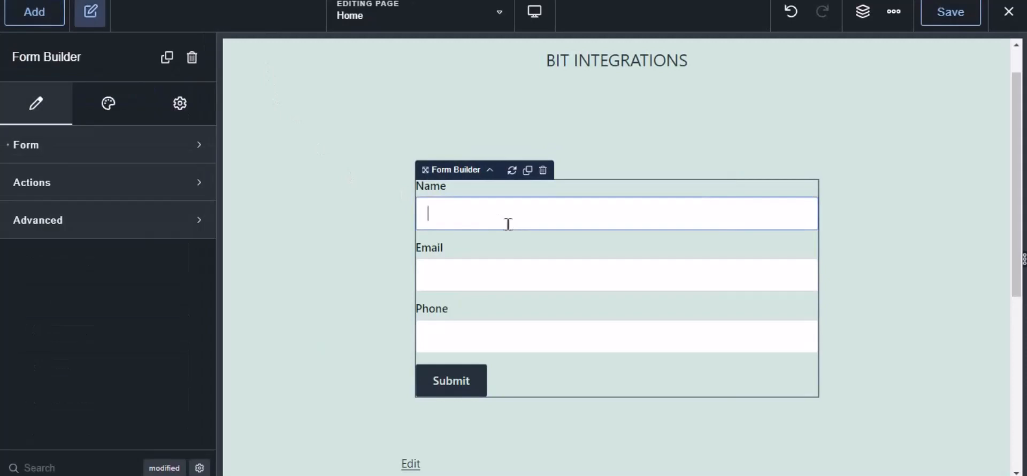
left_click(25, 185)
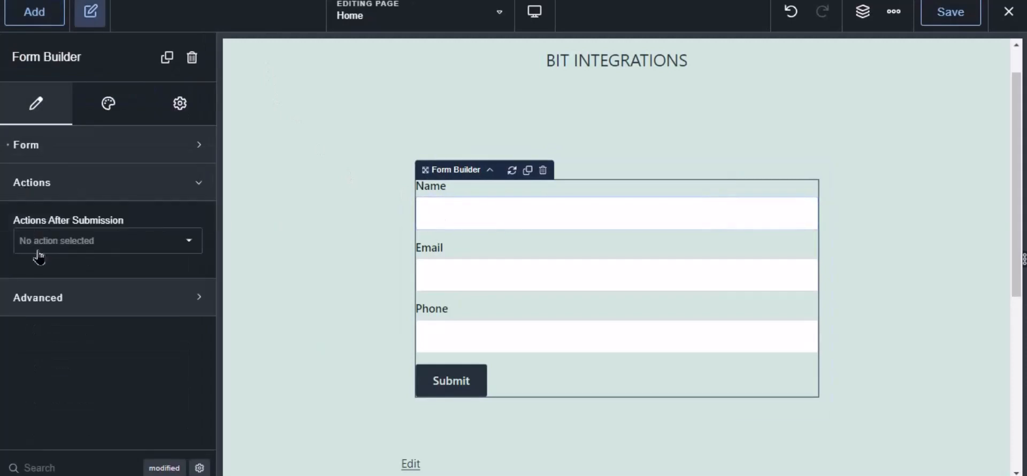
left_click(57, 247)
scroll(81, 374, "down", 5)
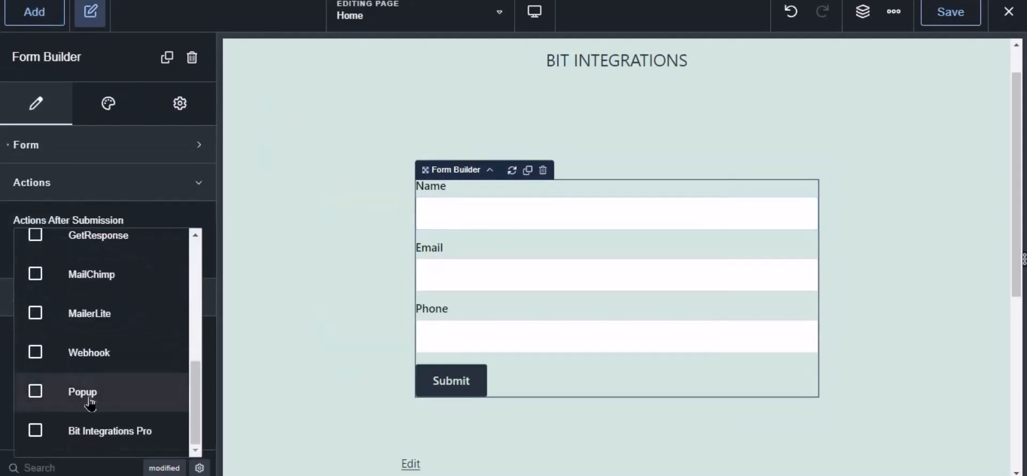
left_click(97, 432)
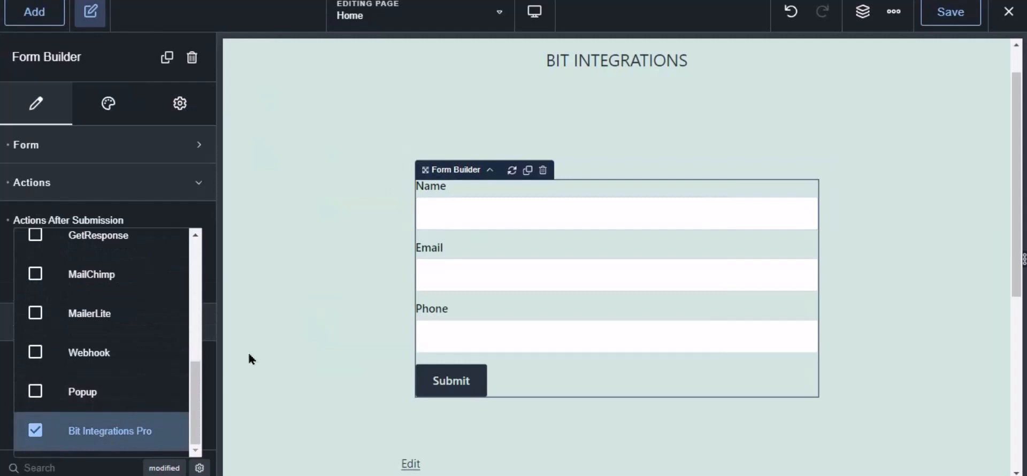
left_click(950, 12)
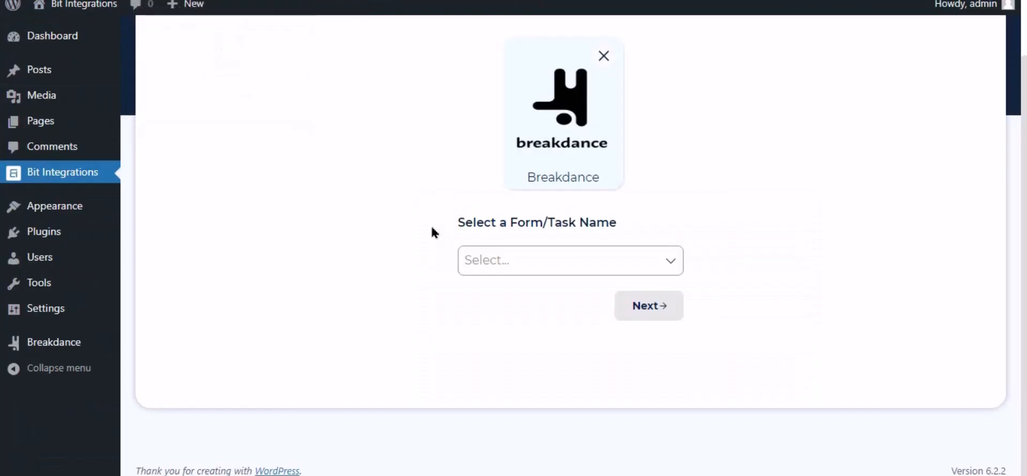
Pick Contact Form as the Breakdance trigger form and continue to the action choice
left_click(514, 260)
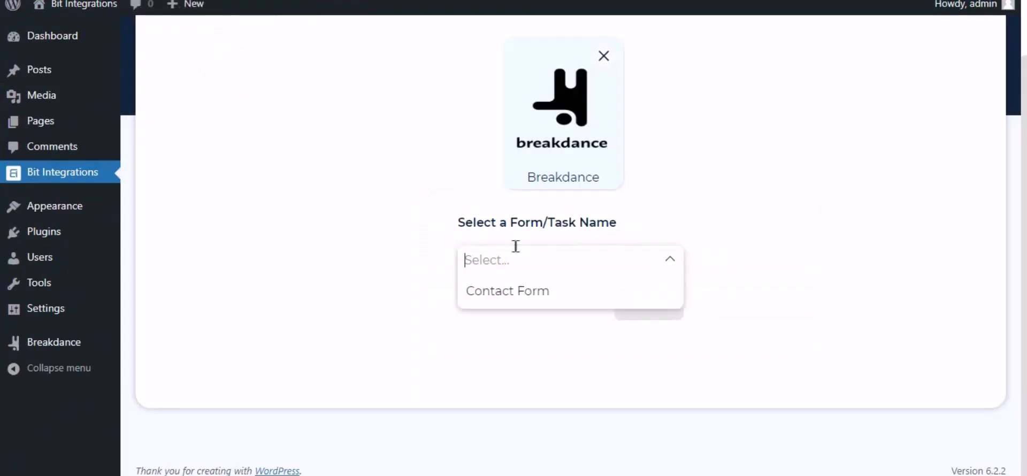
left_click(508, 295)
left_click(576, 313)
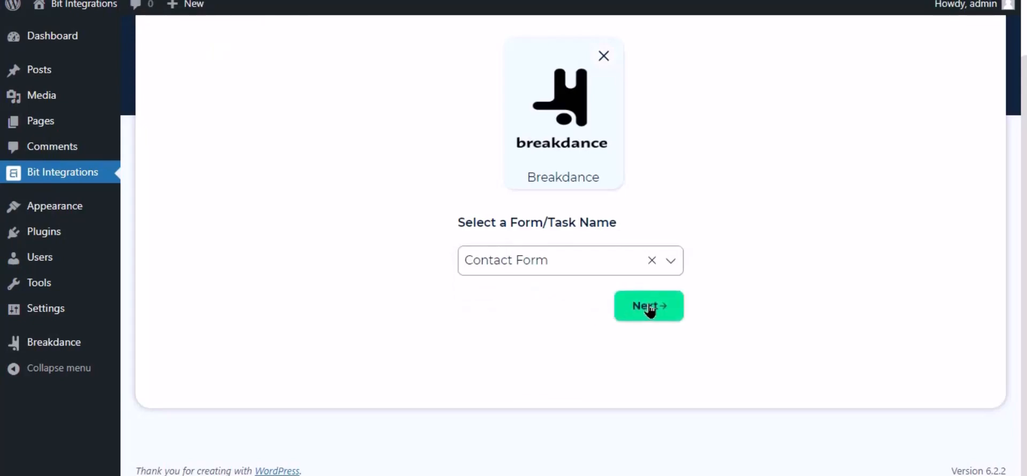
left_click(649, 306)
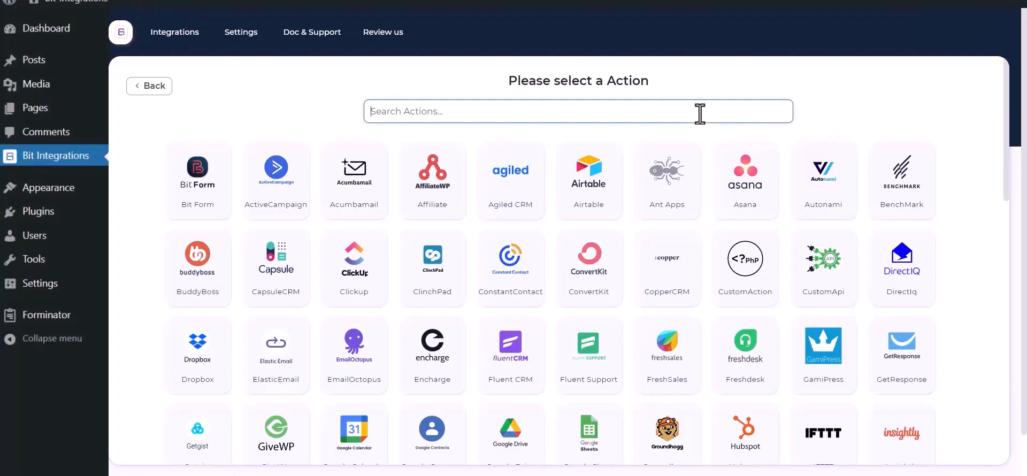
Search 'sales', choose Salesforce, and review the integration name, Client id and Client secret fields
type("s")
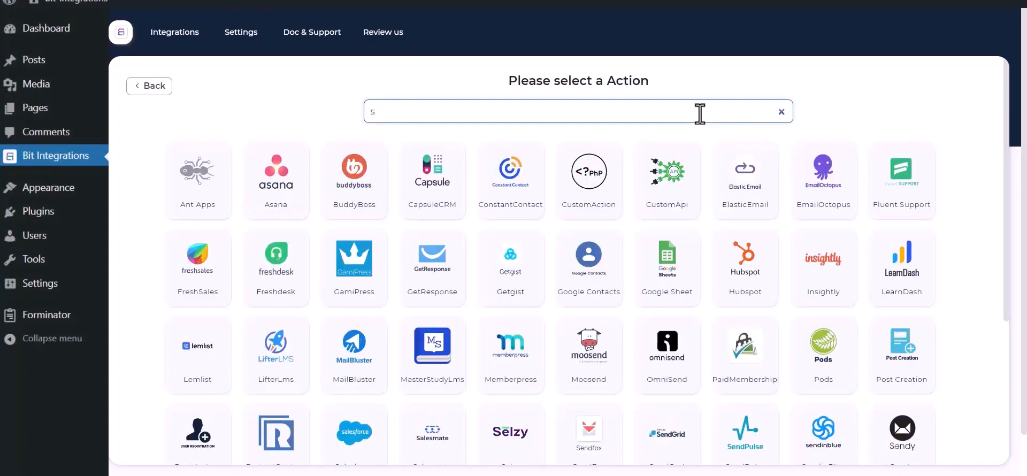
type("ales")
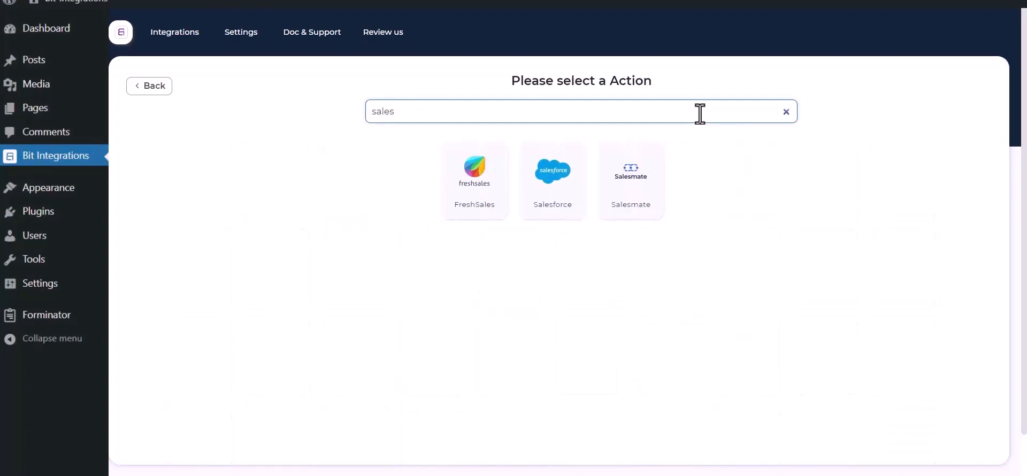
left_click(543, 194)
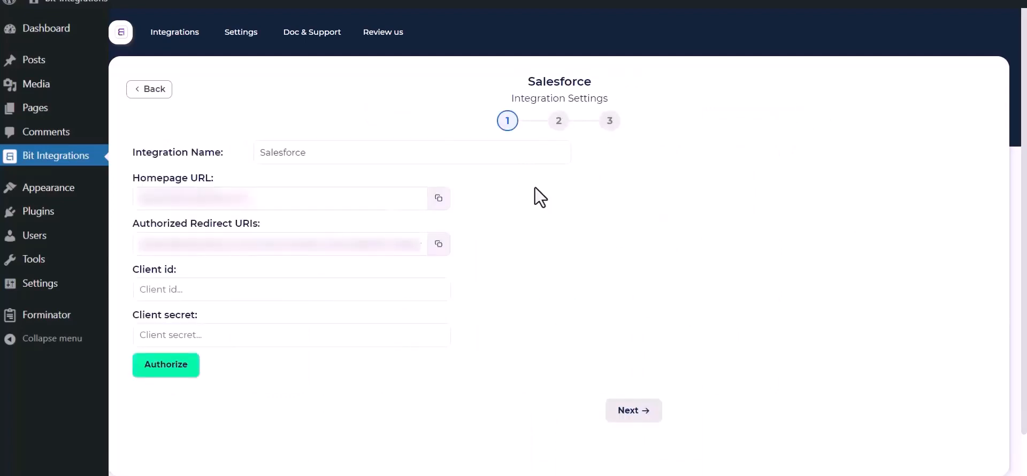
left_click(338, 152)
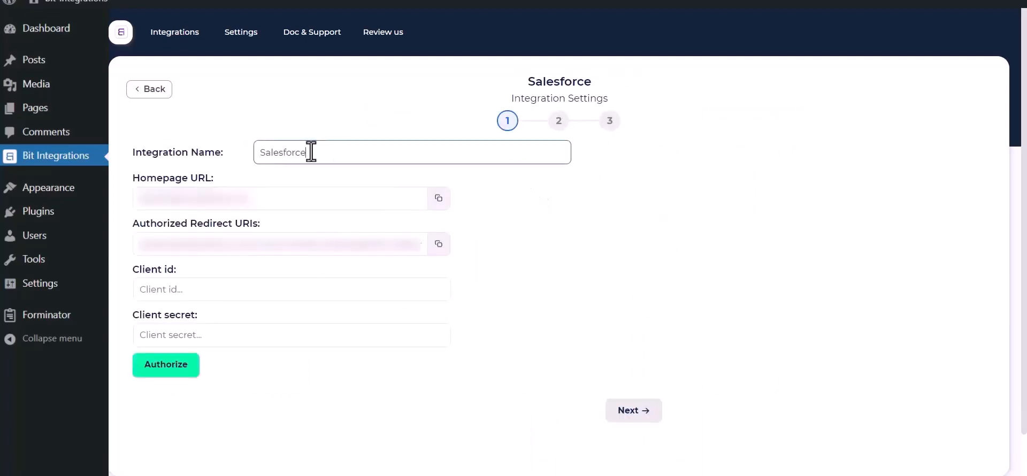
left_click_drag(311, 152, 252, 153)
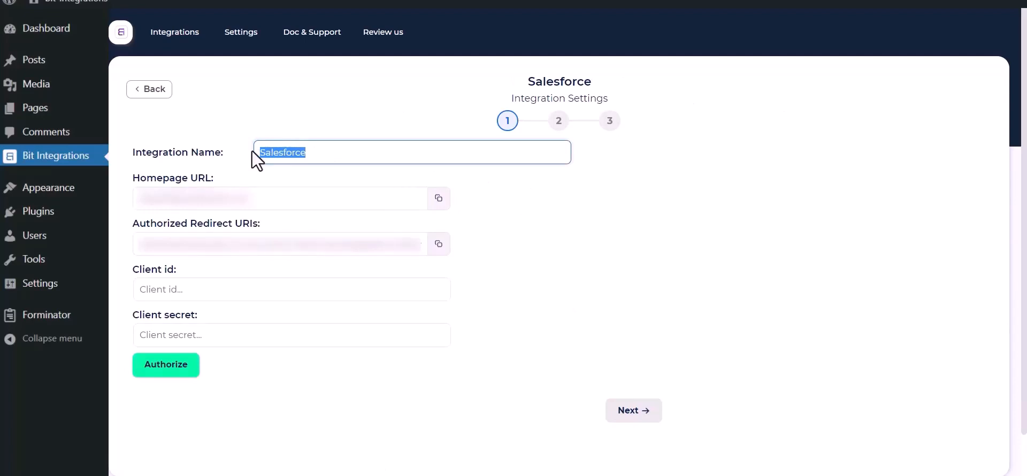
left_click(615, 329)
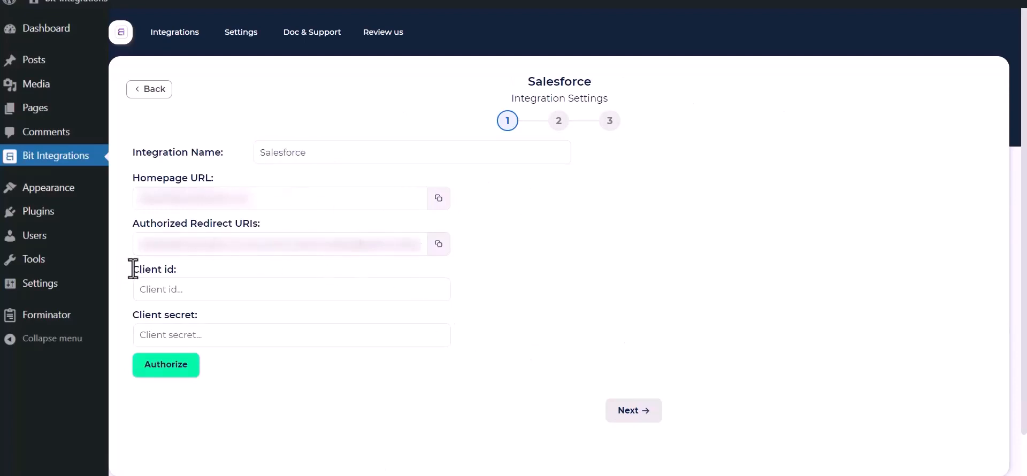
left_click_drag(131, 268, 187, 276)
left_click(133, 320)
left_click_drag(132, 321, 214, 323)
left_click(547, 302)
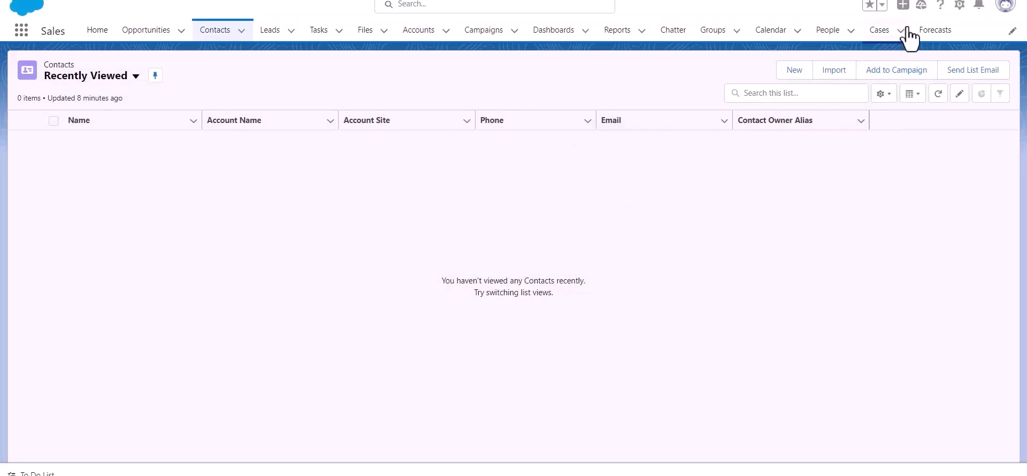
Go to Salesforce Setup and open App Manager under Platform Tools > Apps
left_click(960, 6)
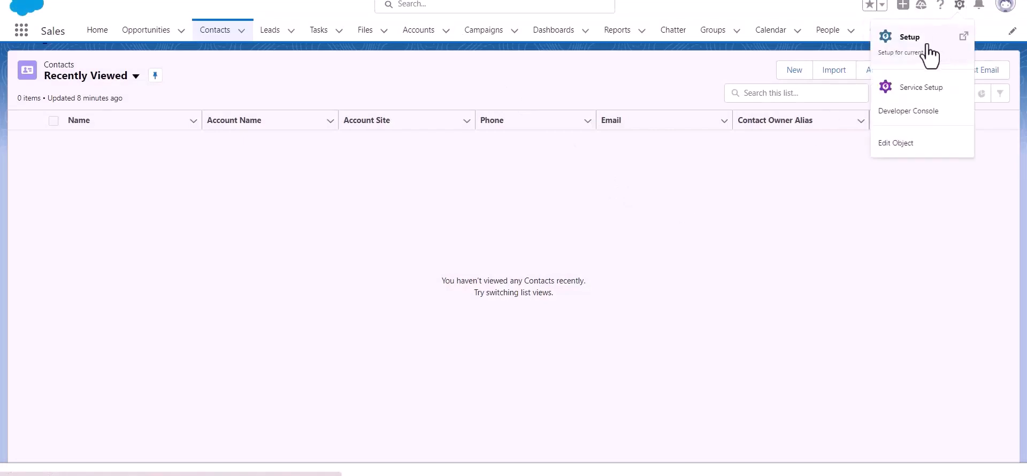
left_click(930, 44)
scroll(61, 174, "down", 5)
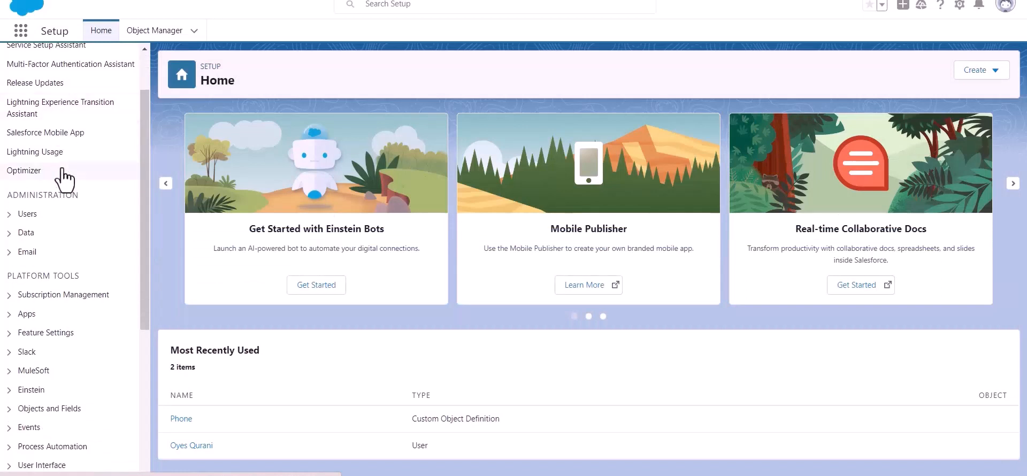
left_click_drag(42, 209, 9, 214)
left_click_drag(95, 210, 104, 210)
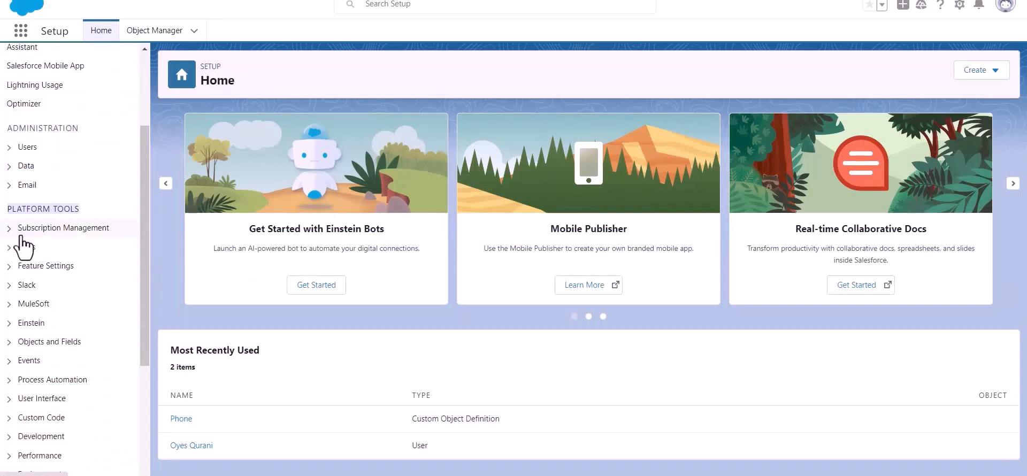
left_click(9, 247)
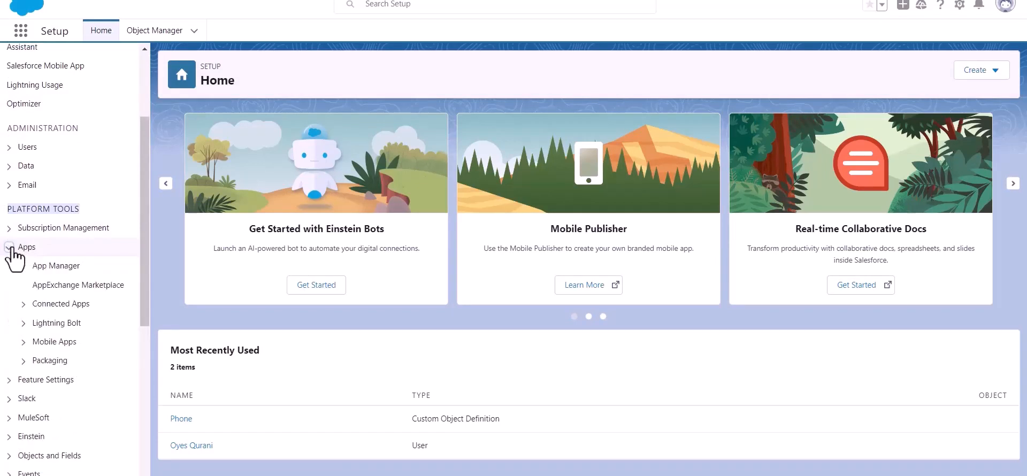
left_click(60, 270)
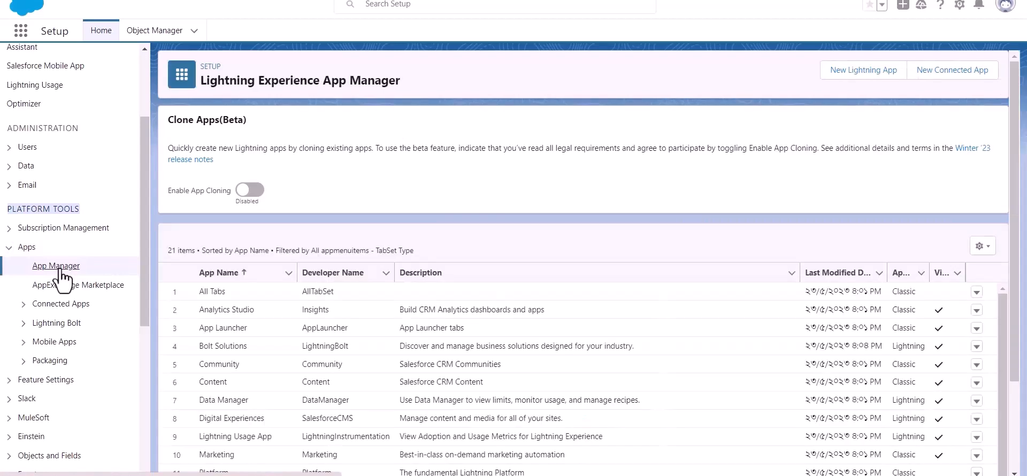
Start a new connected app named 'Bit App' and paste in the contact e-mail
left_click(945, 78)
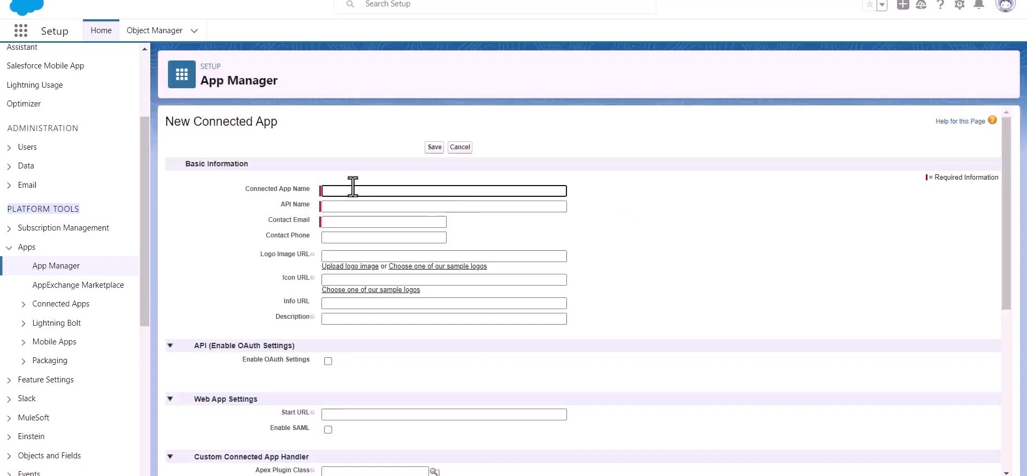
type("Bit")
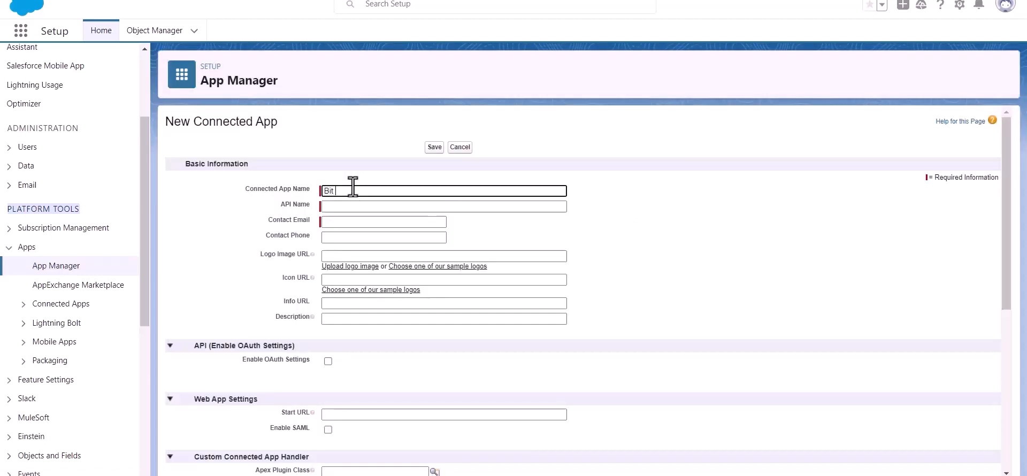
type(" Apps")
left_click(359, 221)
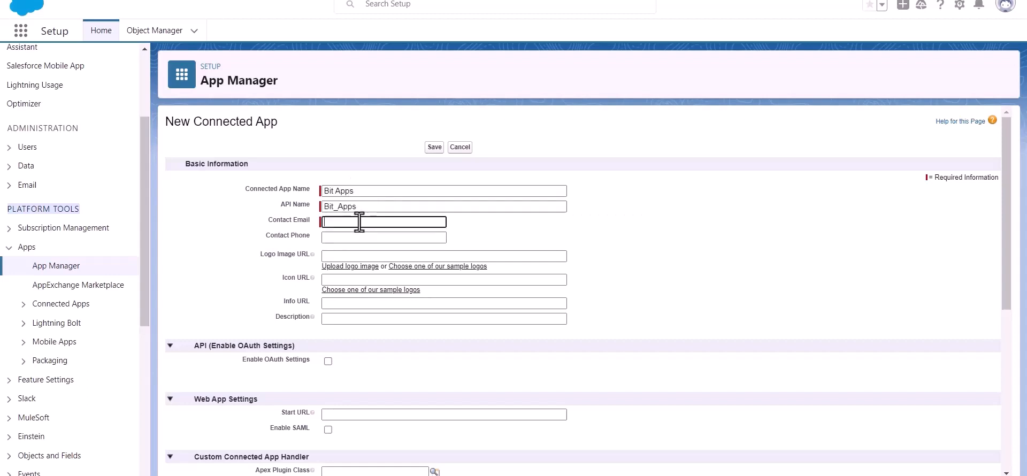
key("ctrl+v")
left_click(500, 225)
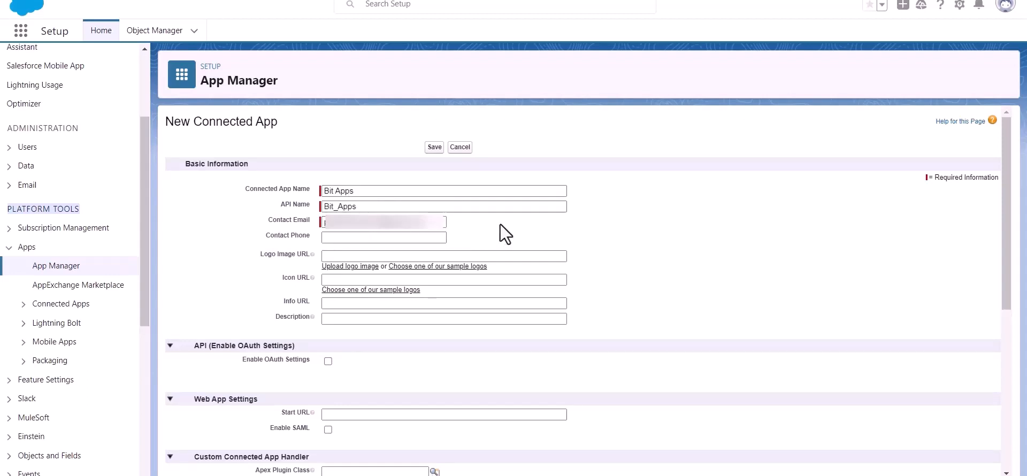
Tick Enable OAuth Settings and place the cursor in the Callback URL box
scroll(499, 223, "down", 1)
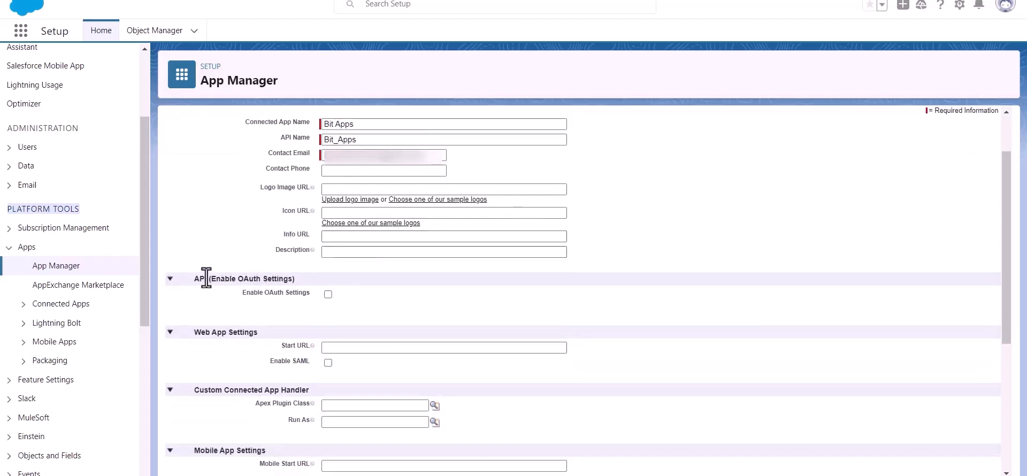
left_click_drag(213, 279, 311, 279)
left_click(383, 306)
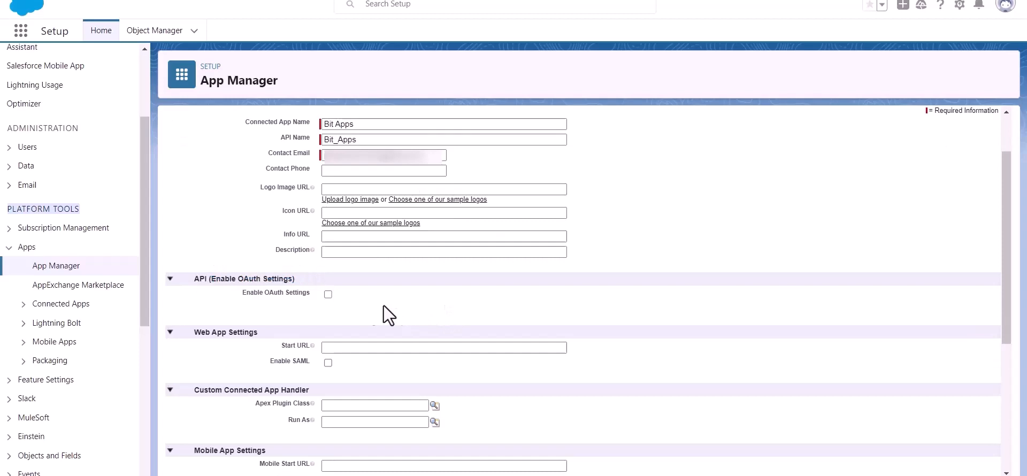
left_click(328, 295)
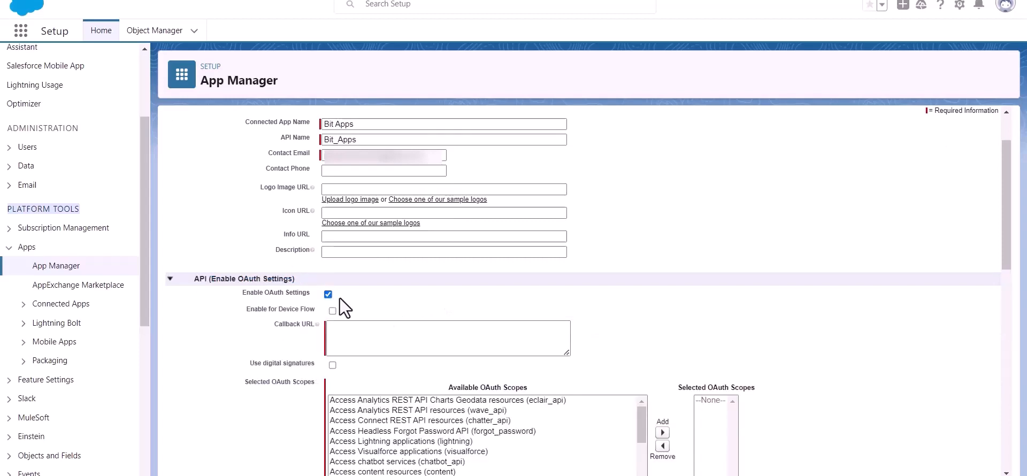
scroll(340, 297, "down", 1)
left_click(359, 264)
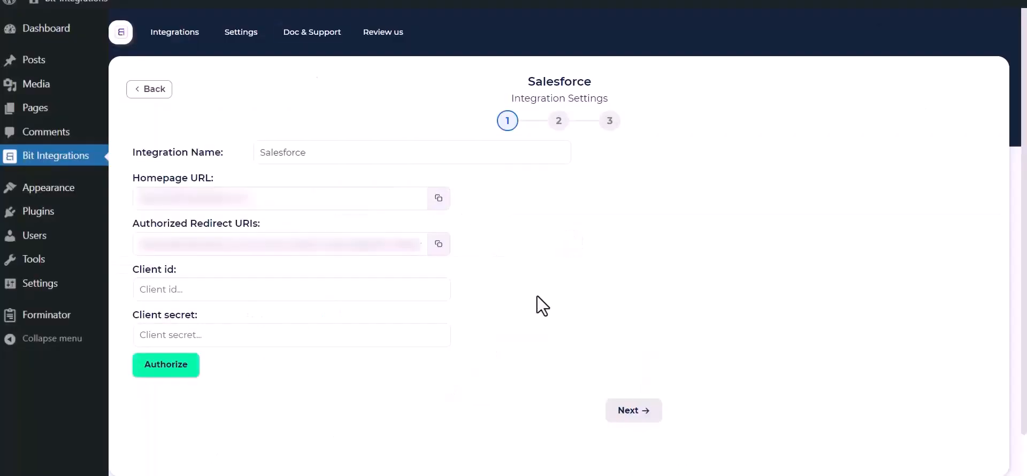
Paste the Bit Integrations Authorized Redirect URI into the Callback URL field
left_click(438, 244)
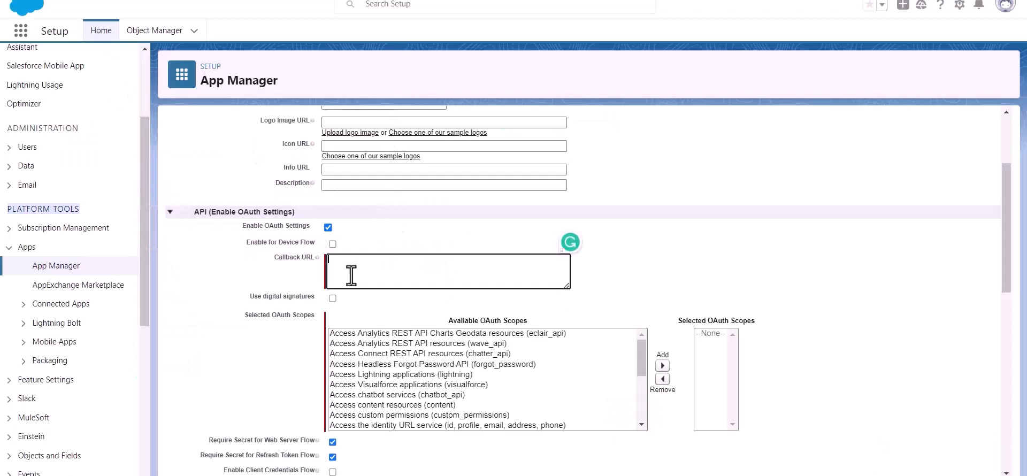
key("ctrl+v")
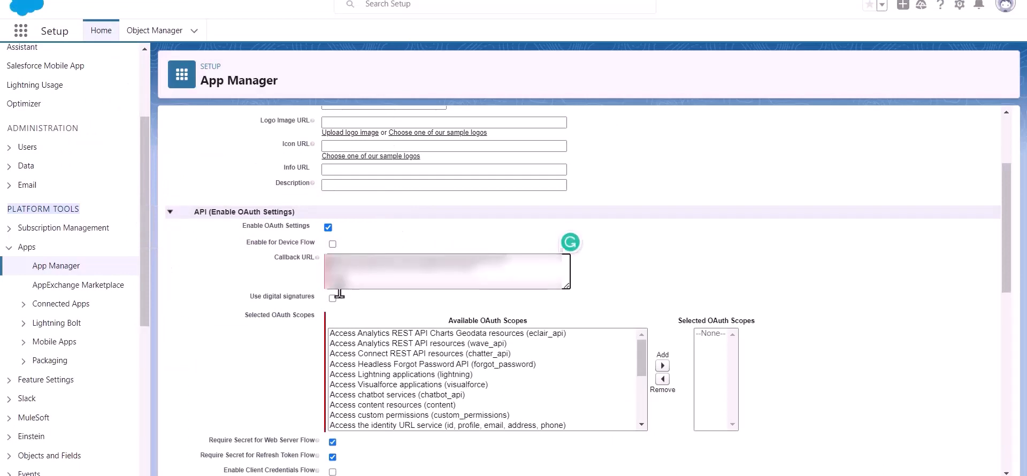
left_click(242, 317)
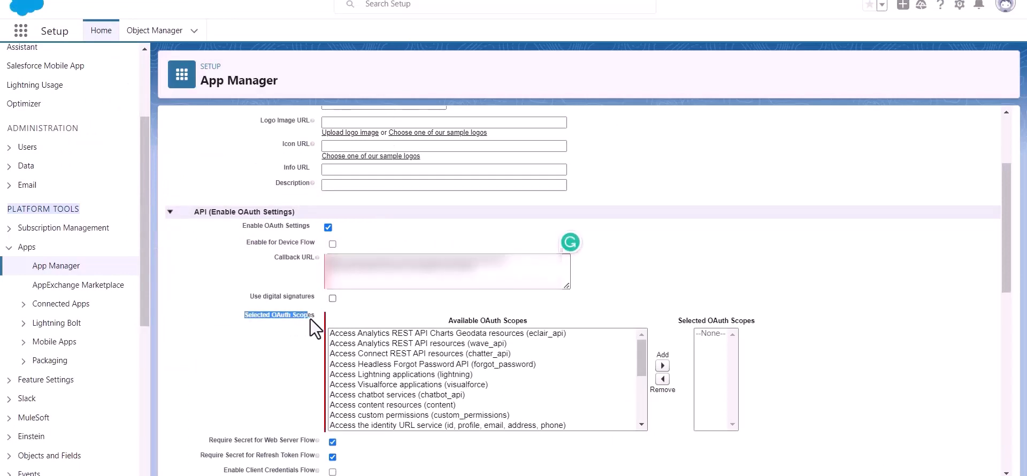
Add the Full access (full) OAuth scope, save the connected app, and continue
scroll(457, 393, "down", 5)
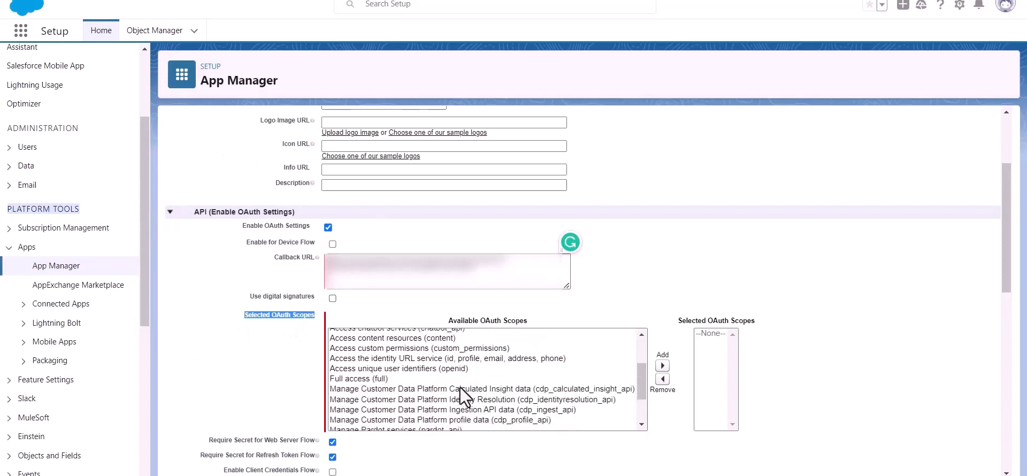
scroll(453, 380, "up", 3)
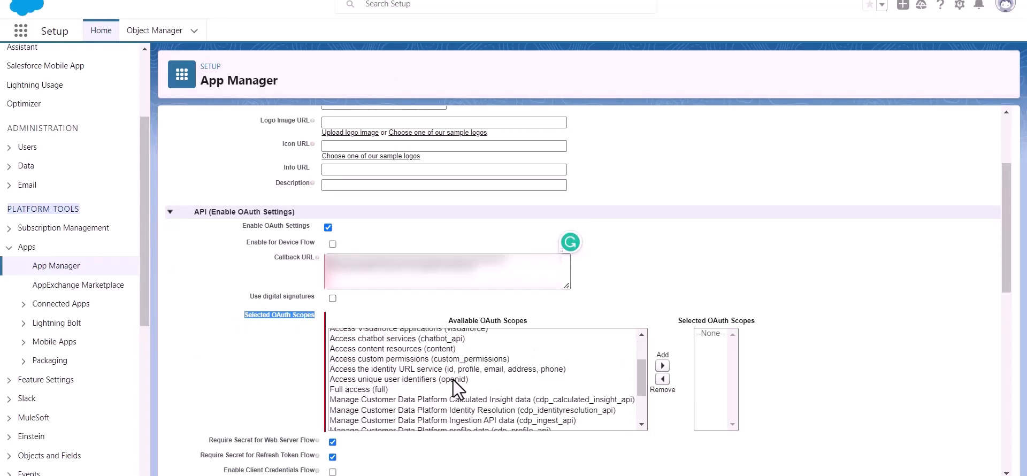
left_click(346, 388)
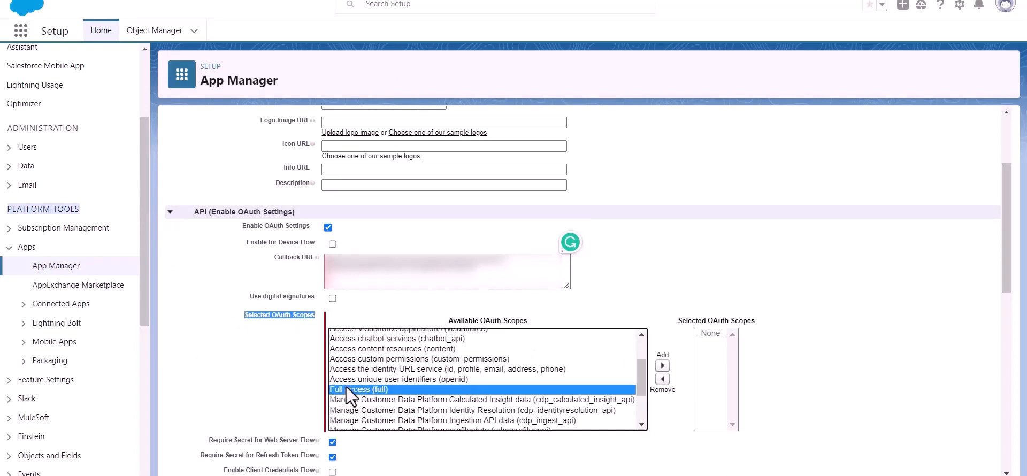
left_click(663, 365)
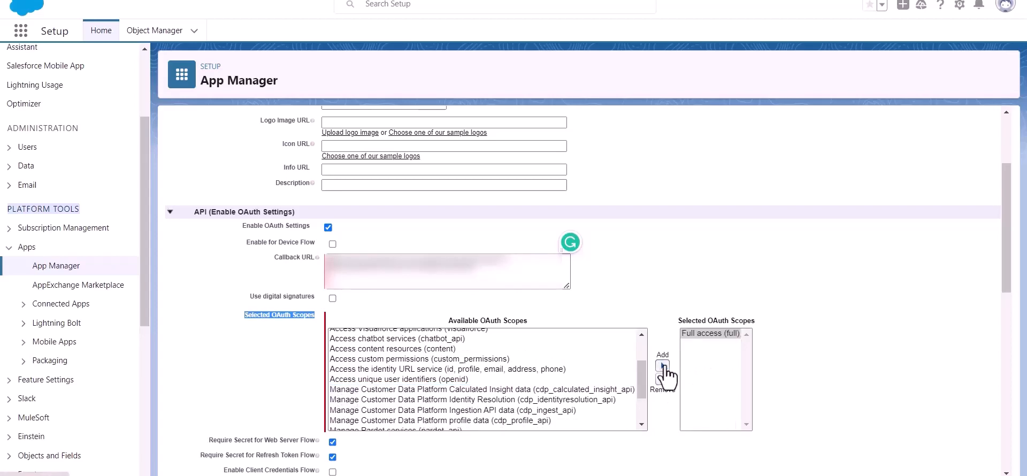
scroll(511, 336, "down", 10)
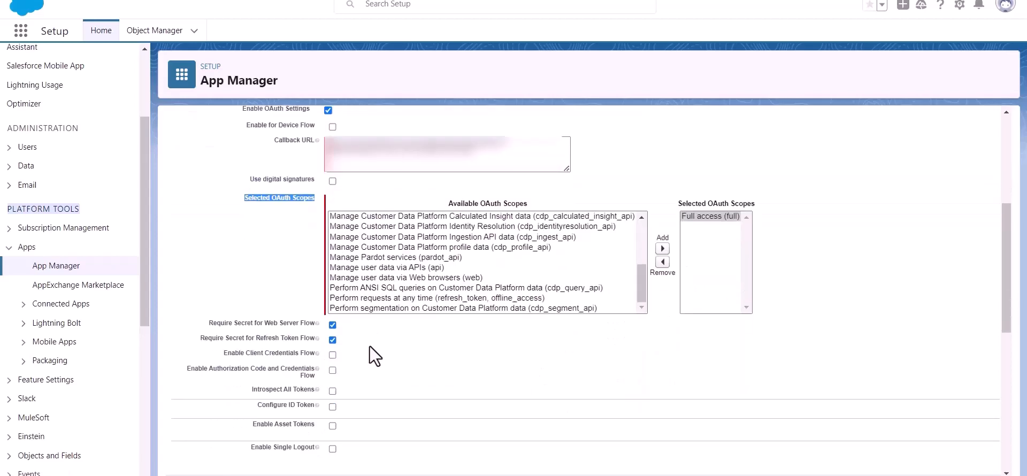
scroll(348, 342, "down", 1)
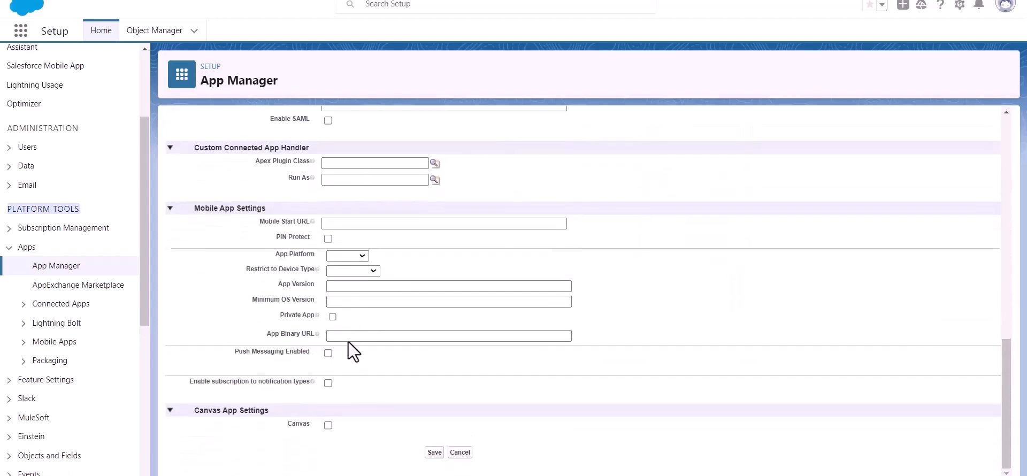
left_click(431, 455)
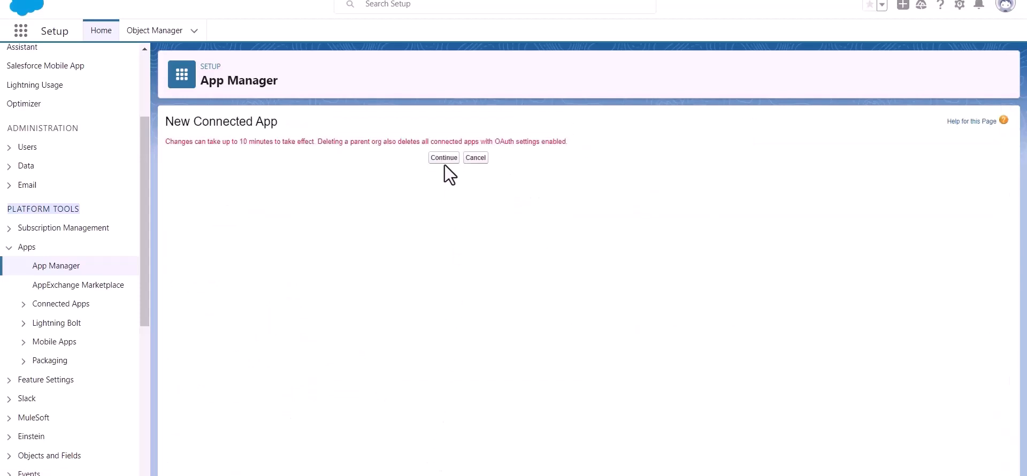
left_click(433, 157)
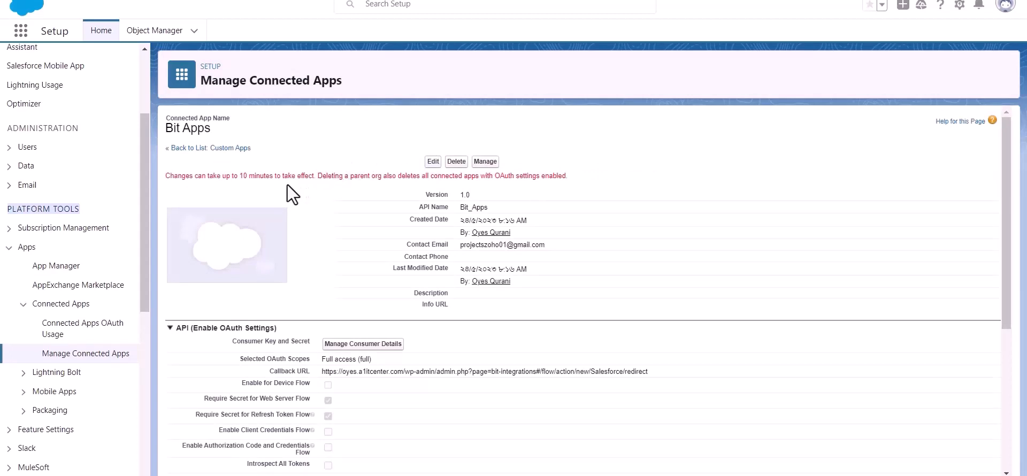
Review the saved Bit Apps details, including the 10-minute delay notice and OAuth settings section
triple_click(263, 176)
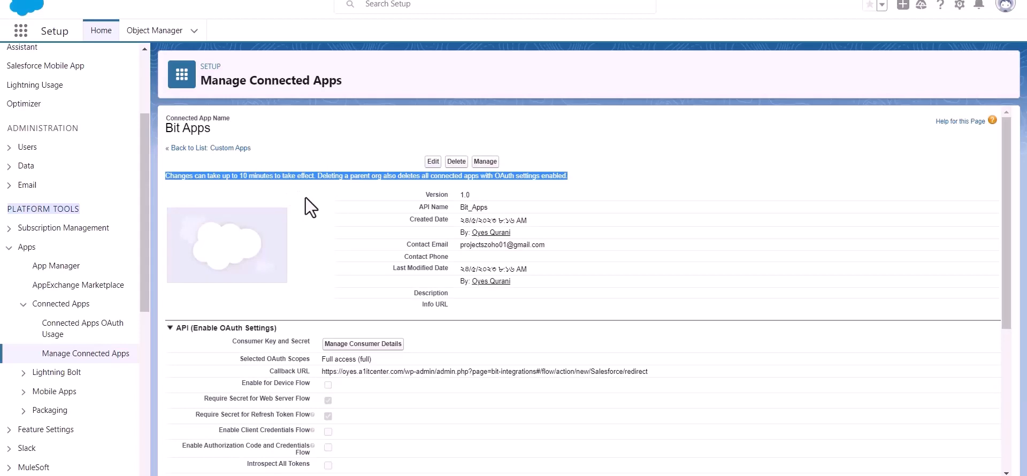
left_click(326, 184)
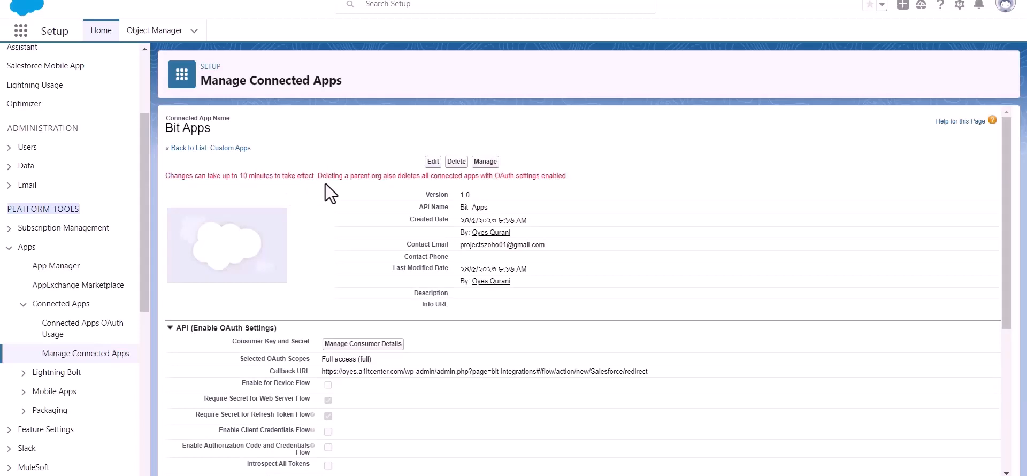
scroll(325, 184, "down", 1)
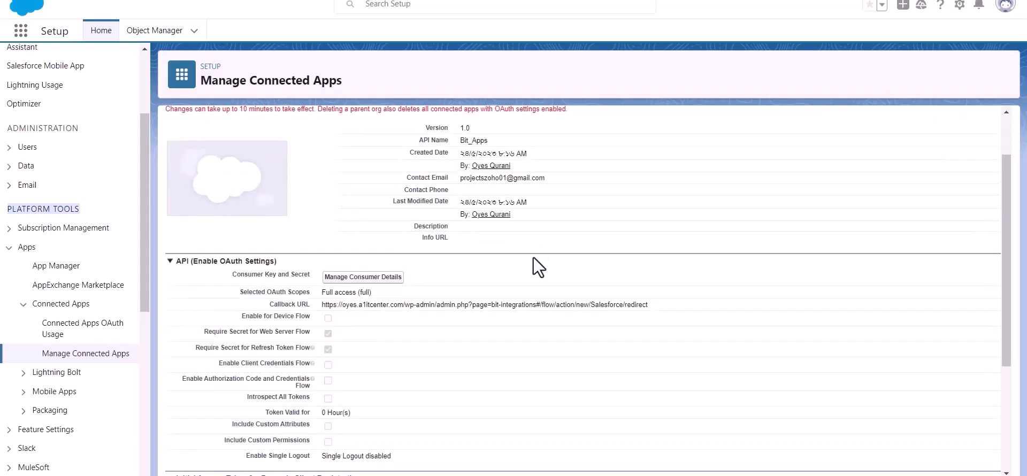
Open Manage Consumer Details and verify identity with the emailed verification code
left_click(360, 279)
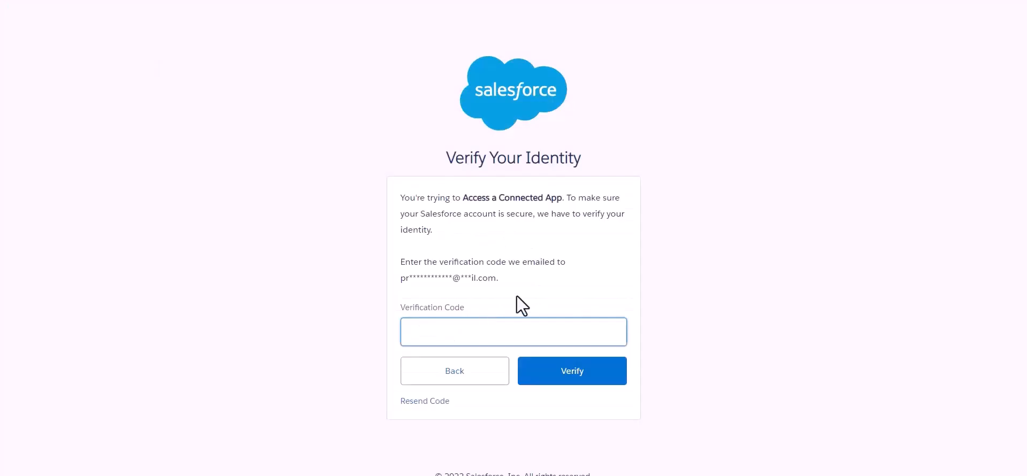
left_click(488, 341)
left_click(534, 284)
left_click(531, 331)
key("ctrl+v")
left_click(565, 282)
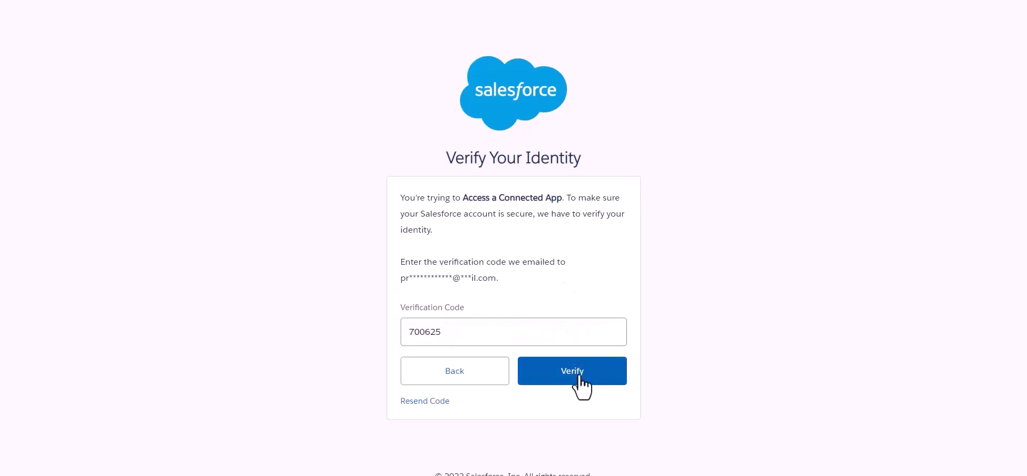
left_click(579, 377)
scroll(477, 206, "down", 2)
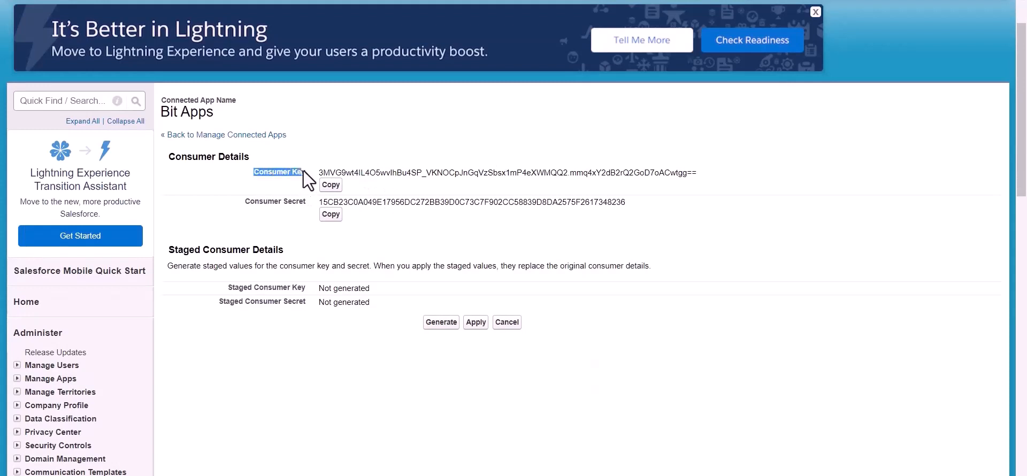
Copy the Salesforce consumer key into the Bit Integrations Client id field
left_click_drag(236, 204, 308, 204)
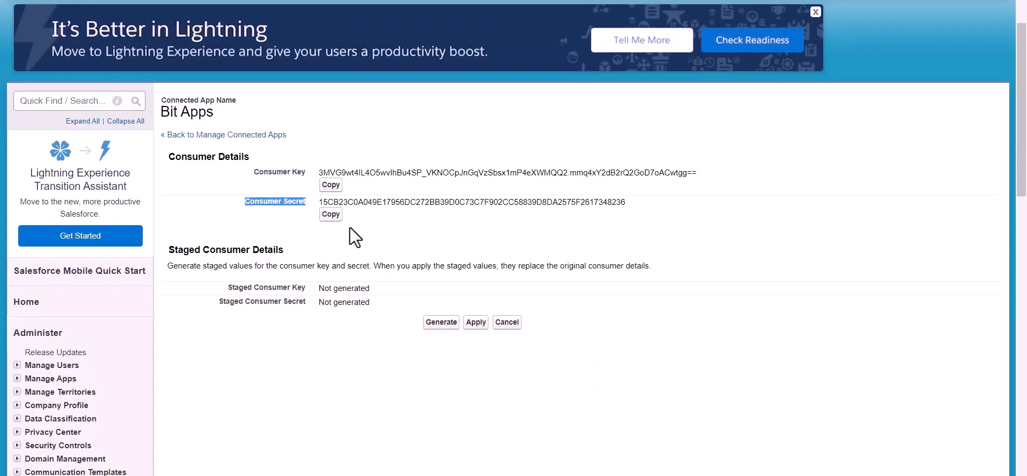
left_click(365, 229)
scroll(365, 230, "up", 2)
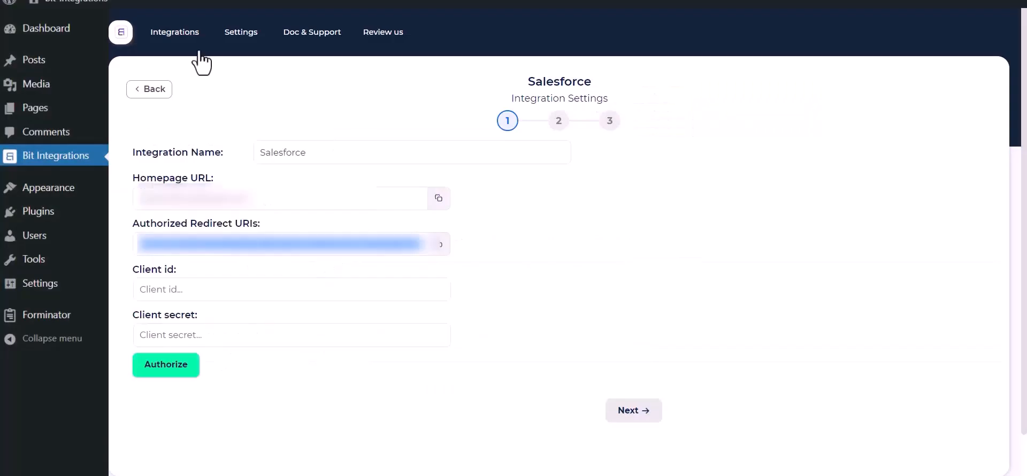
left_click(264, 287)
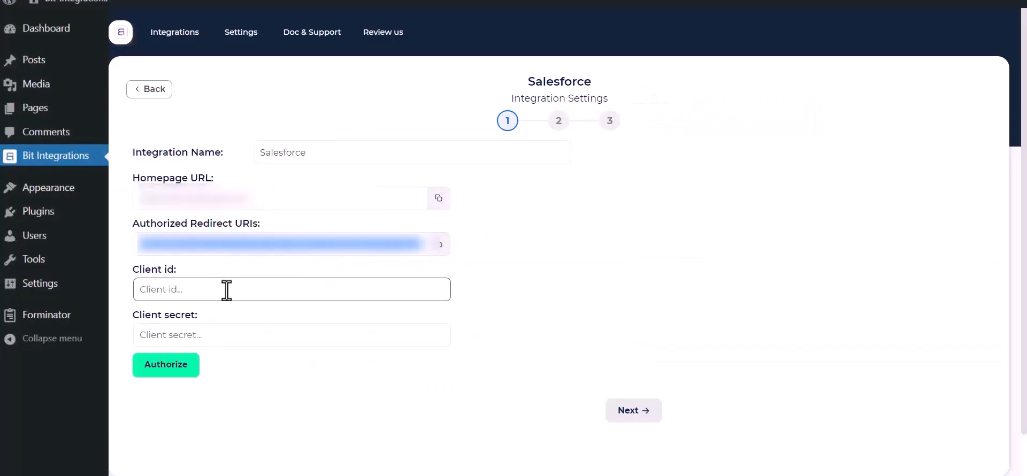
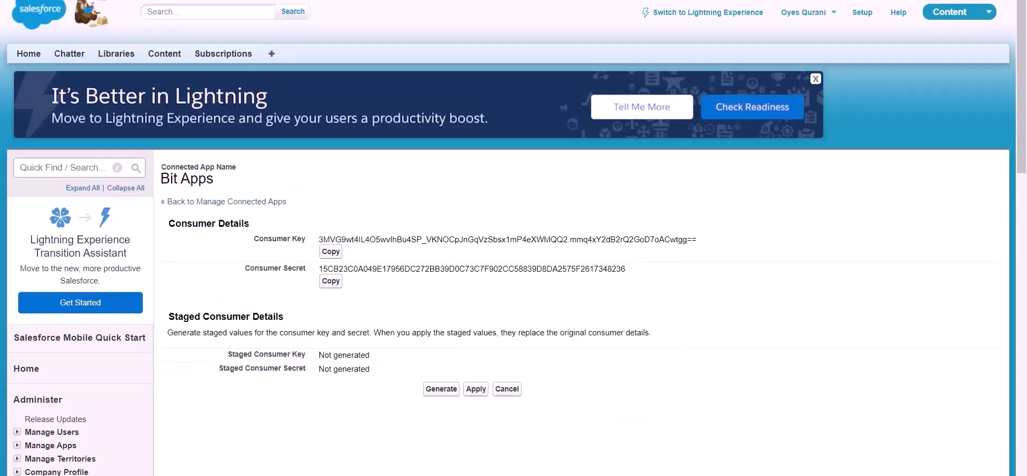
Copy the consumer secret into Client secret and start the Salesforce authorization
left_click(331, 281)
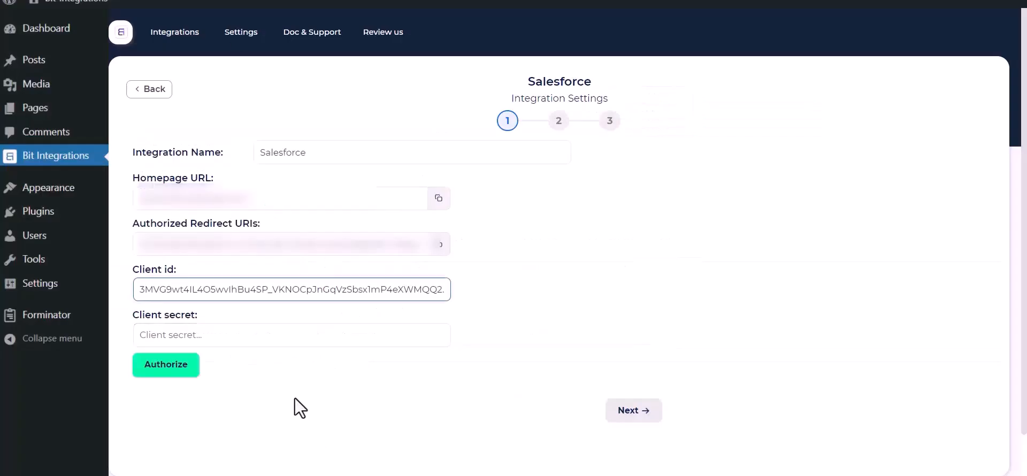
left_click(291, 332)
key("ctrl+v")
left_click(488, 241)
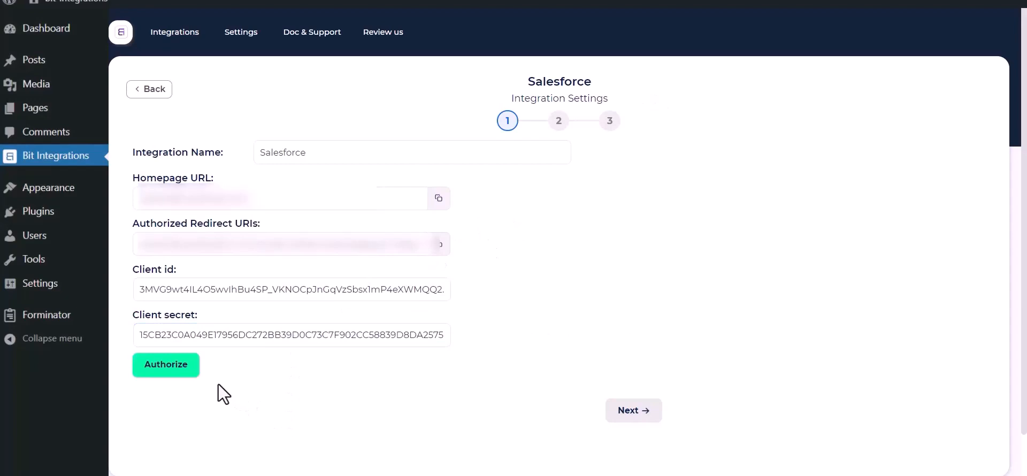
left_click(155, 367)
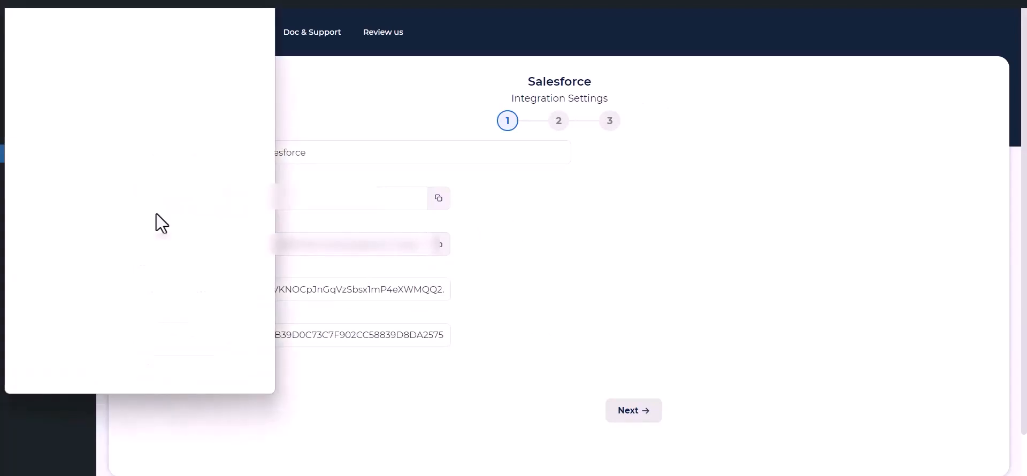
Allow Bit Integrations access in the Salesforce popup and, once Authorized, go to step 2
scroll(159, 214, "down", 10)
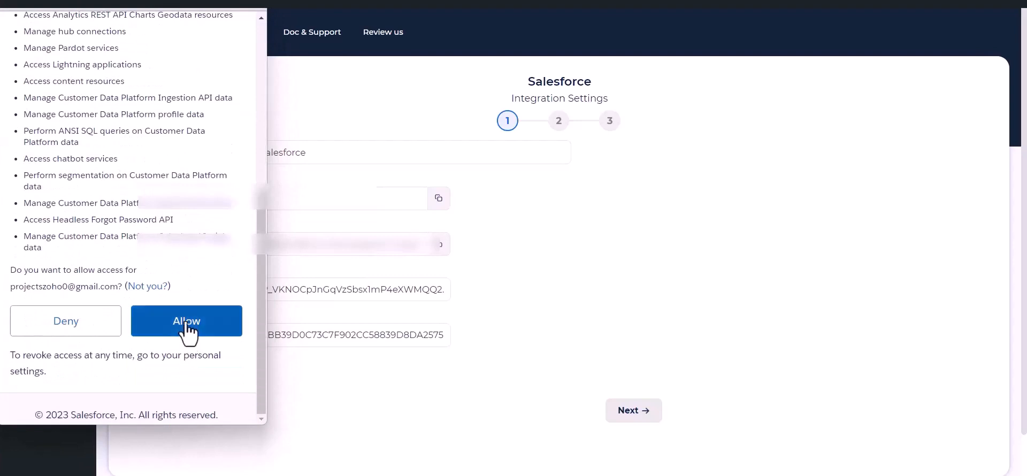
left_click(187, 322)
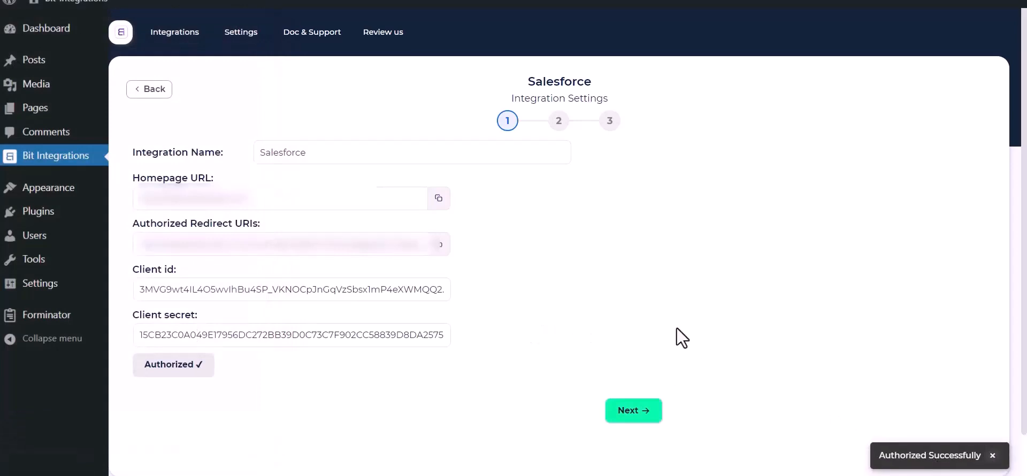
left_click(636, 417)
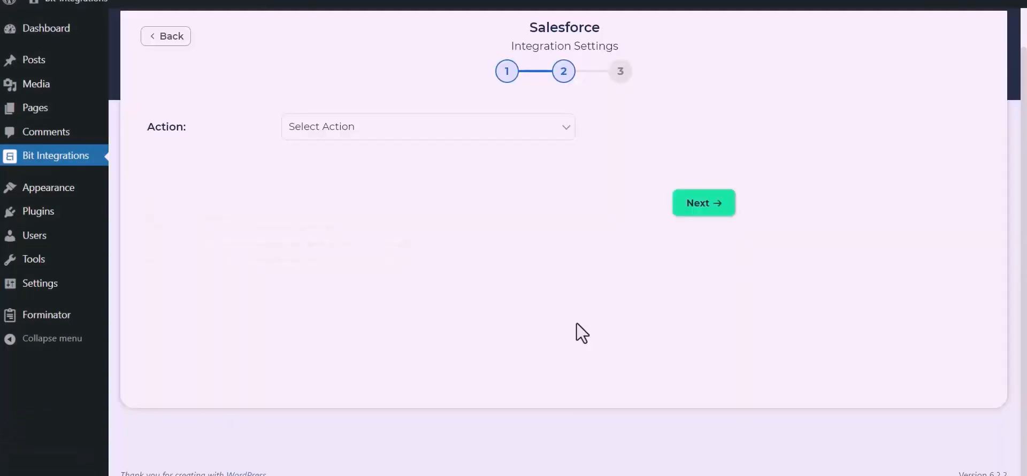
Set the Salesforce action to Create lead and map Name to Last Name and Email to Email
left_click(512, 136)
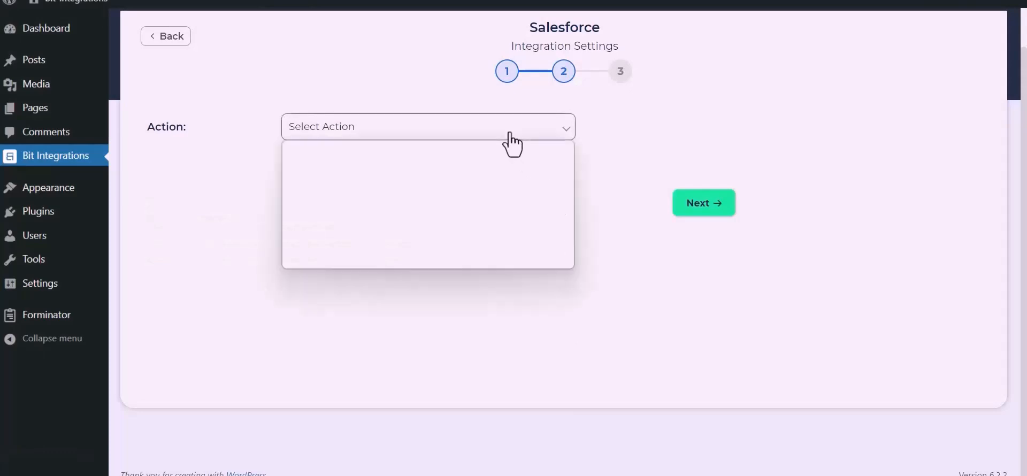
left_click(357, 175)
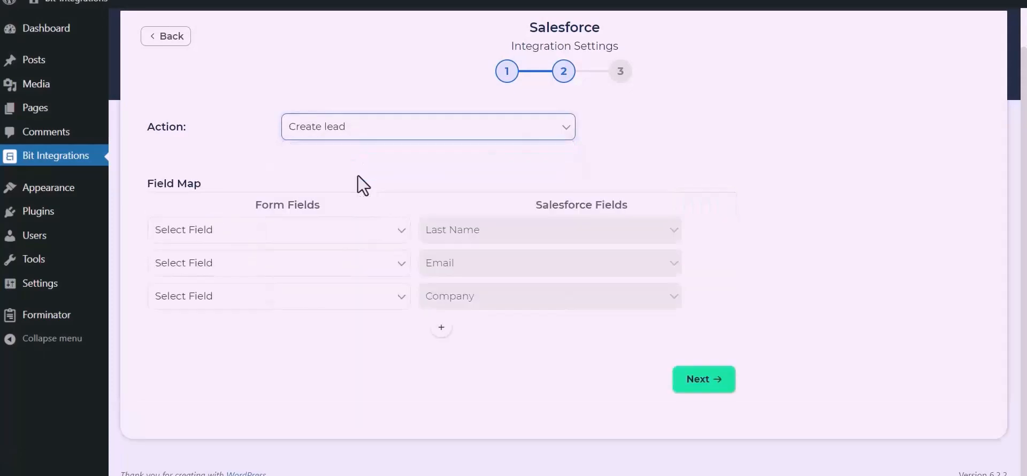
left_click(340, 234)
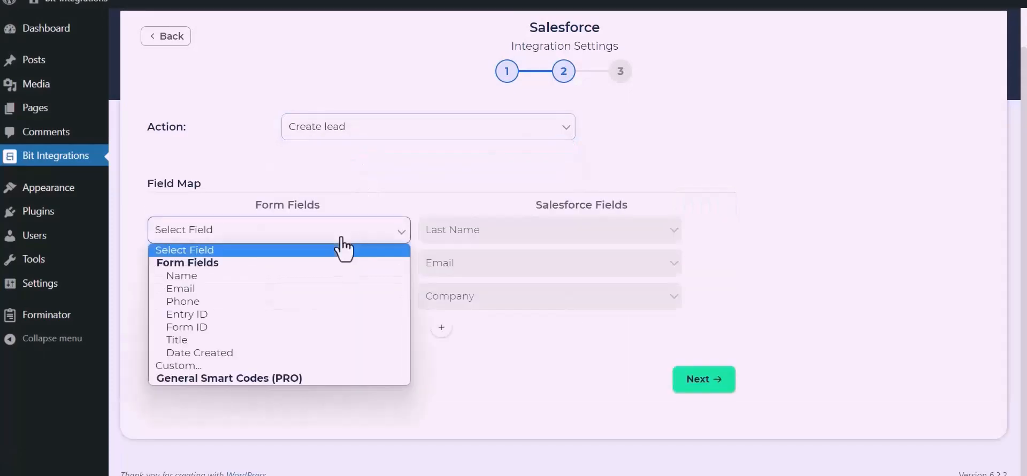
left_click(242, 276)
left_click(267, 271)
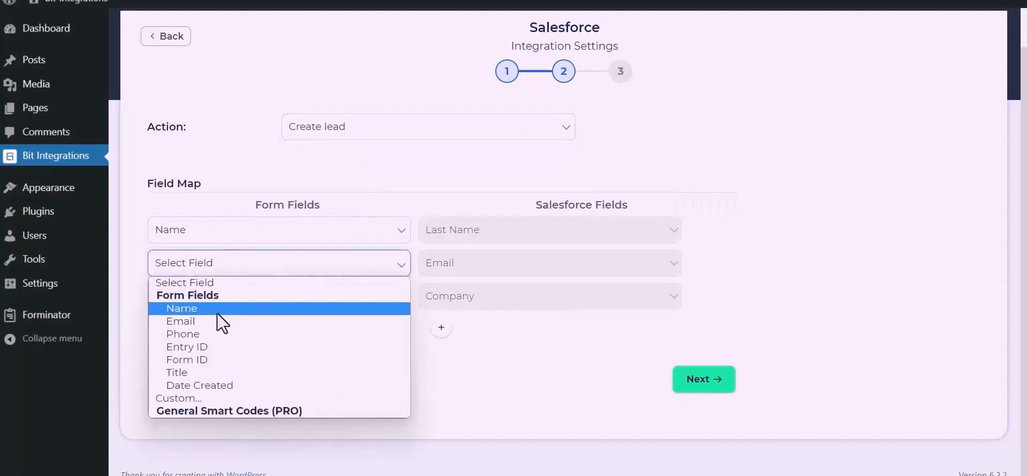
left_click(215, 320)
Map Company to the custom fixed value 'Bit Apps'
left_click(247, 306)
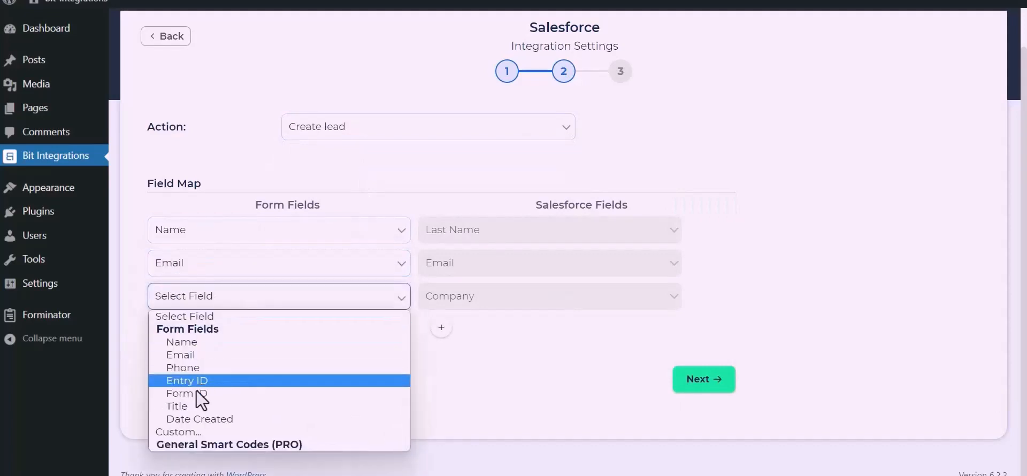
left_click(183, 431)
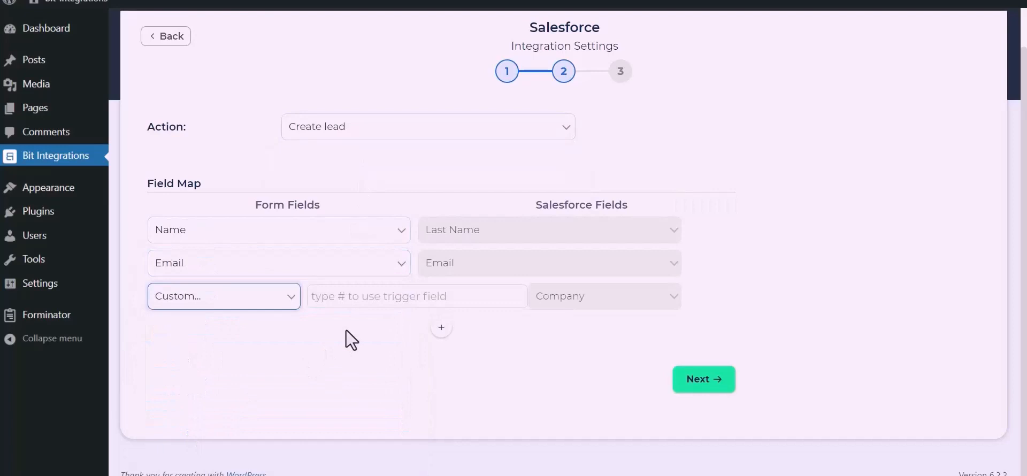
left_click(360, 305)
type("Bit")
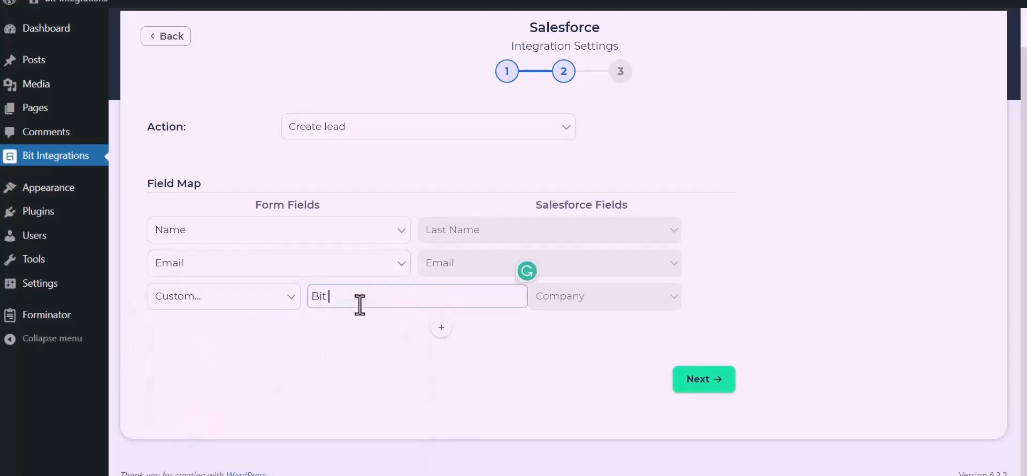
type(" Apps")
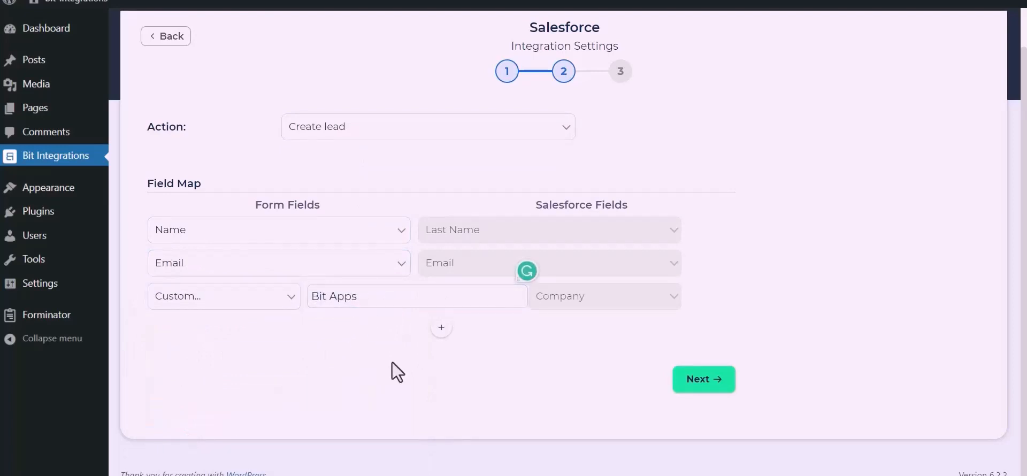
left_click_drag(392, 362, 450, 323)
Add a mapping from the form's Phone to Salesforce Phone, then finish and save the integration
left_click(448, 326)
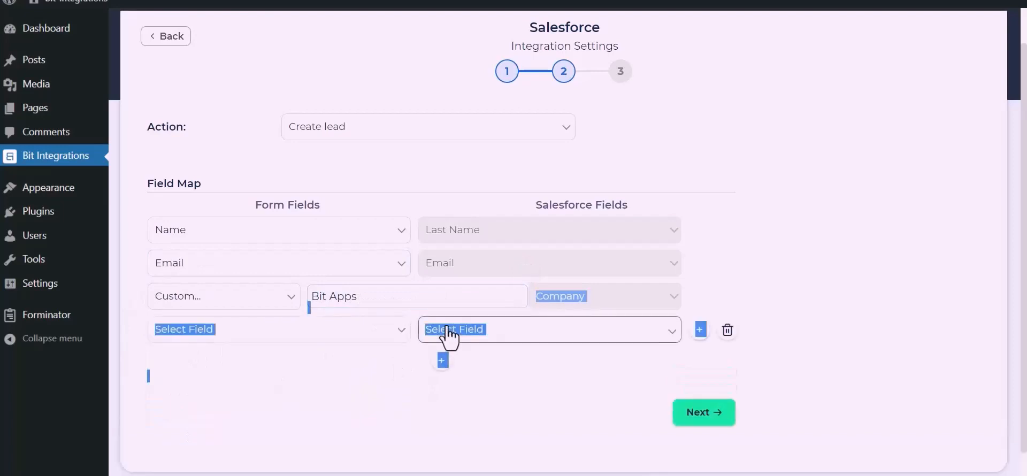
left_click(333, 336)
left_click(184, 400)
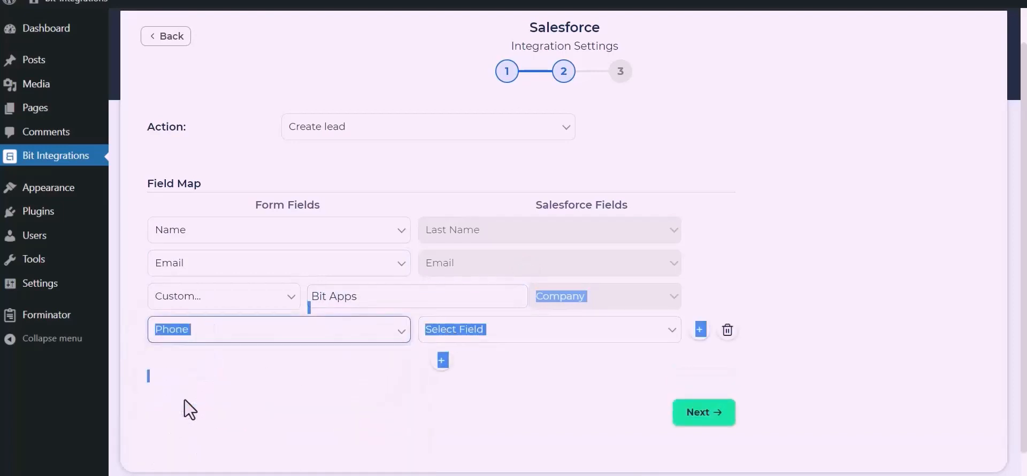
left_click(553, 334)
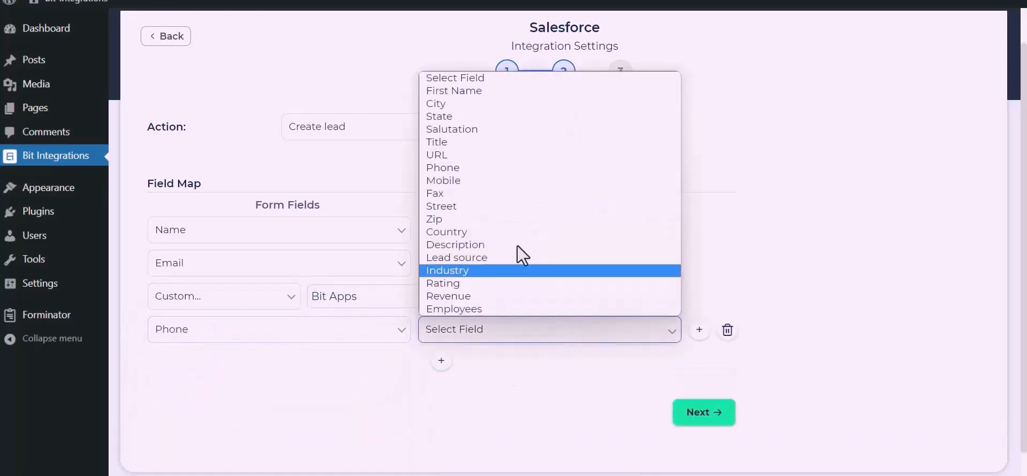
left_click(457, 172)
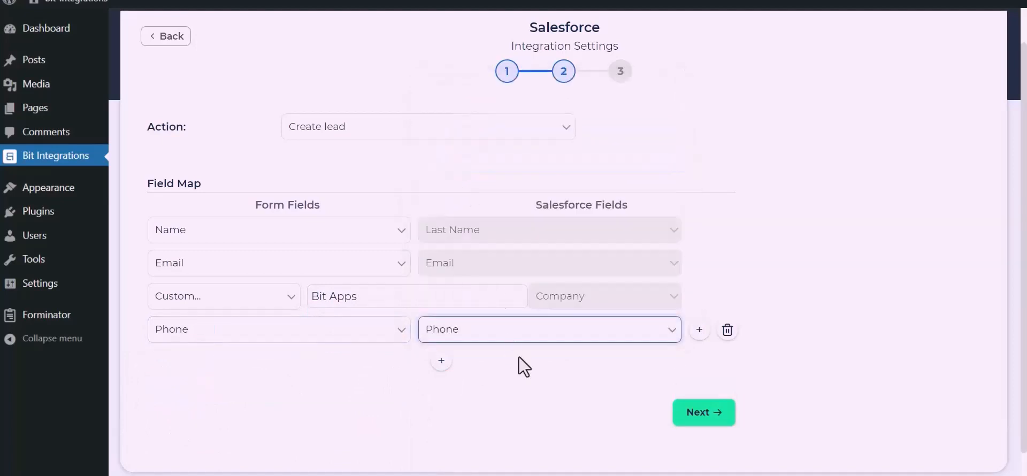
left_click(705, 416)
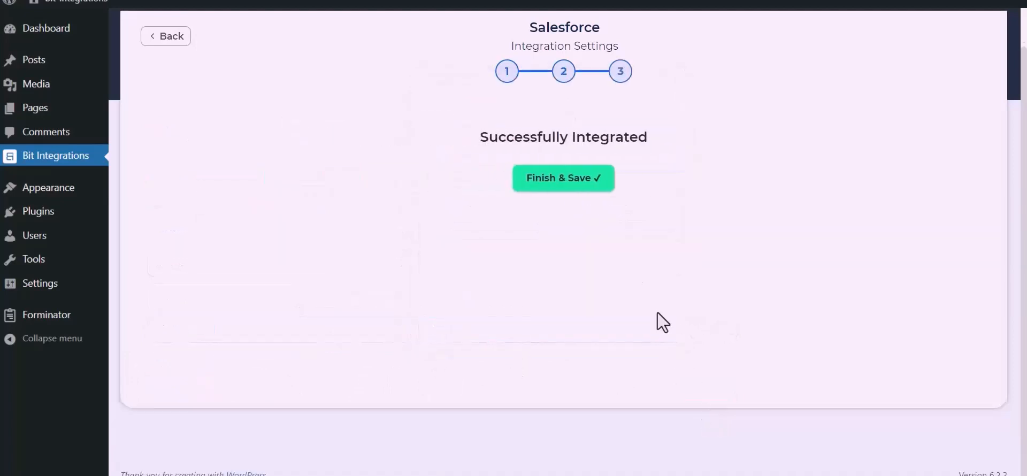
left_click(570, 180)
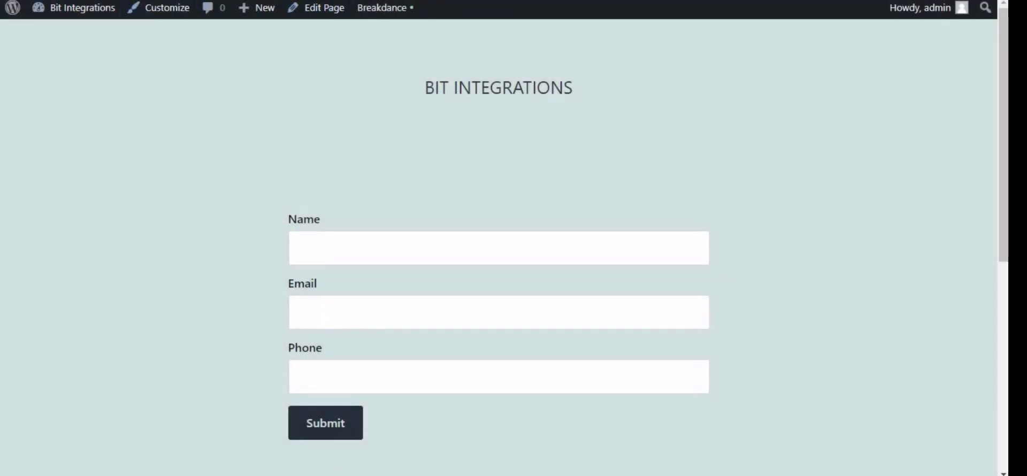
Submit the contact form with the name 'Bit Integrations', a support e-mail address and a phone number
left_click(353, 255)
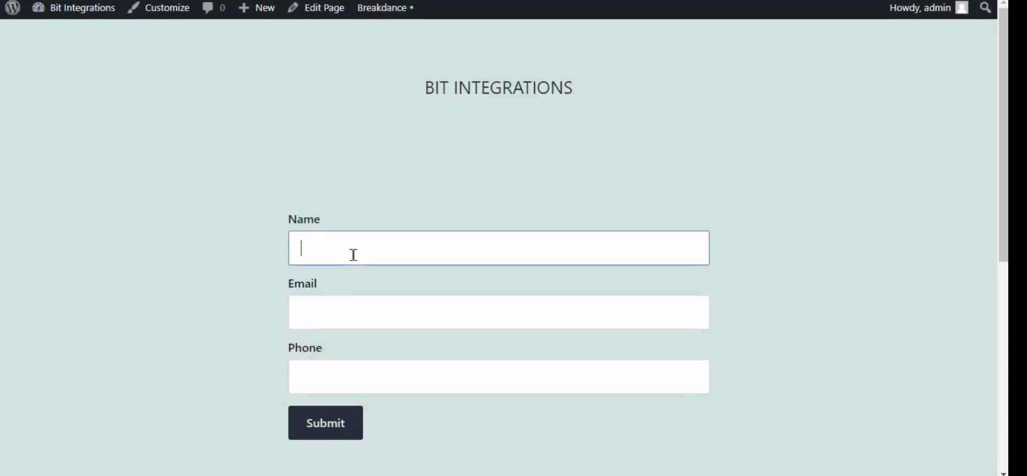
type("Bit Integrations")
key("Tab")
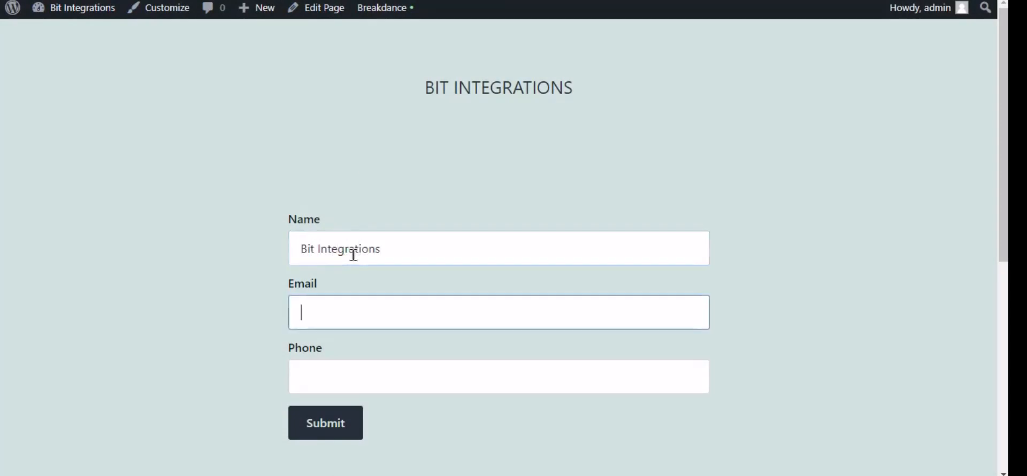
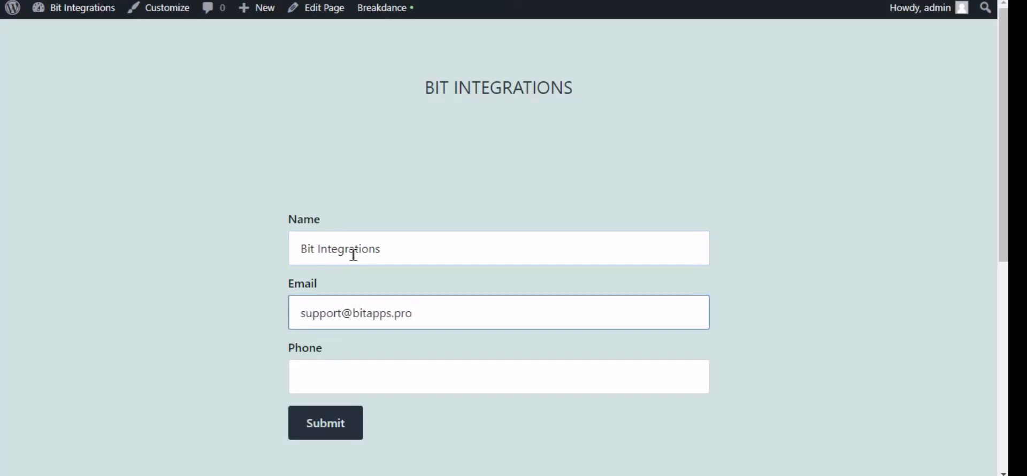
key("Tab")
type("4")
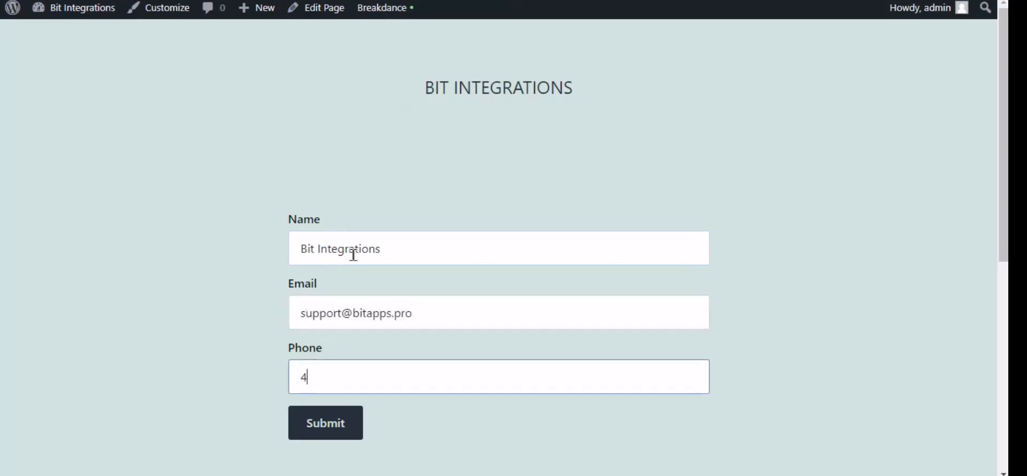
type("44555666")
left_click(357, 426)
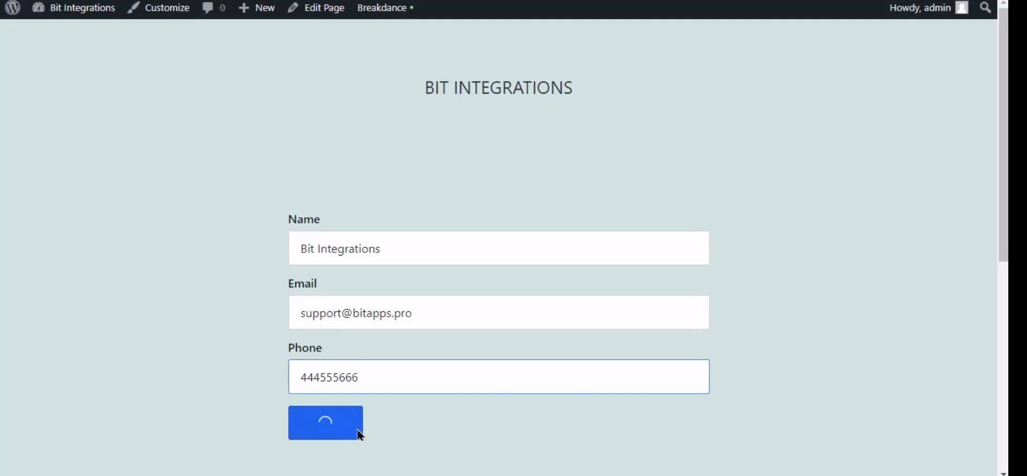
scroll(419, 405, "down", 4)
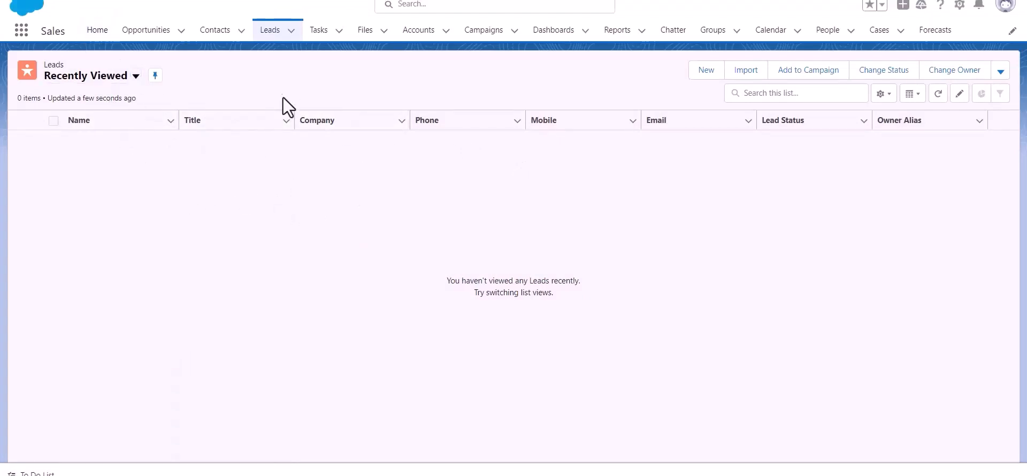
Reload the Salesforce Leads tab to look for the new Bit Integrations lead
left_click(270, 35)
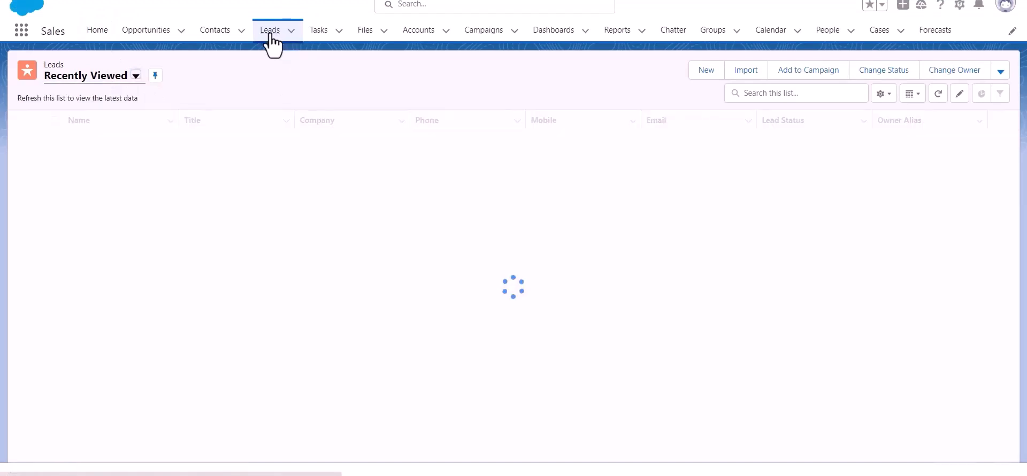